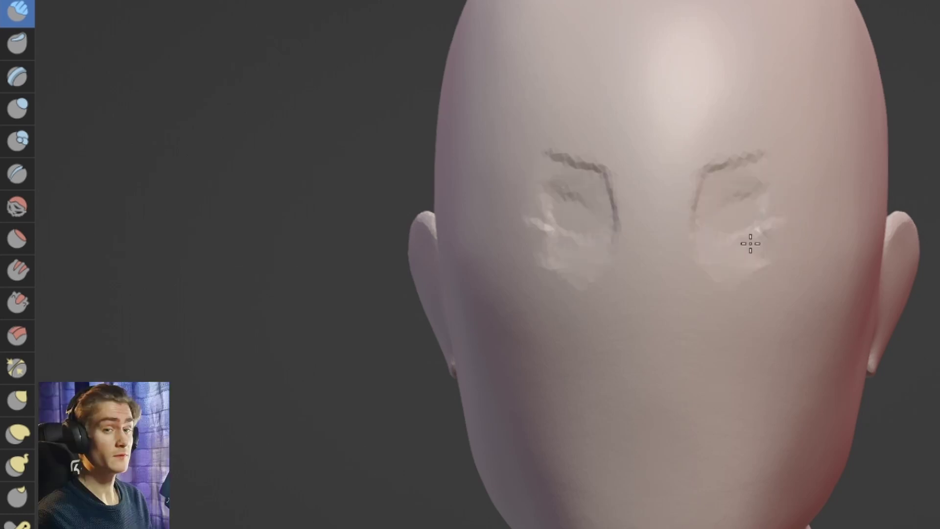
Carve both eye sockets deeper into the bust's face with a Clay Strips stroke
mouse_move(748, 241)
mouse_down()
mouse_move(776, 218)
mouse_move(738, 212)
mouse_move(762, 205)
mouse_move(761, 234)
mouse_up()
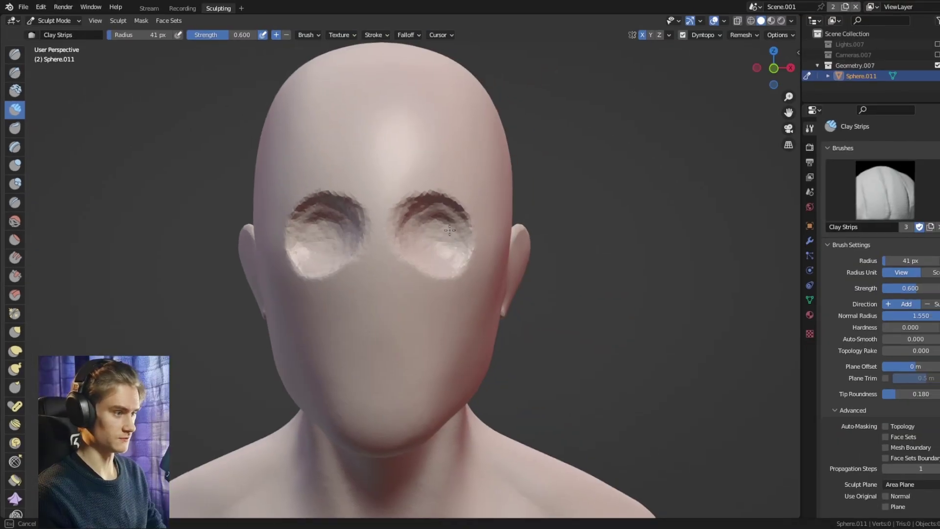
Return to Object Mode and deselect the head bust
click(180, 8)
scroll(392, 306, down, 5)
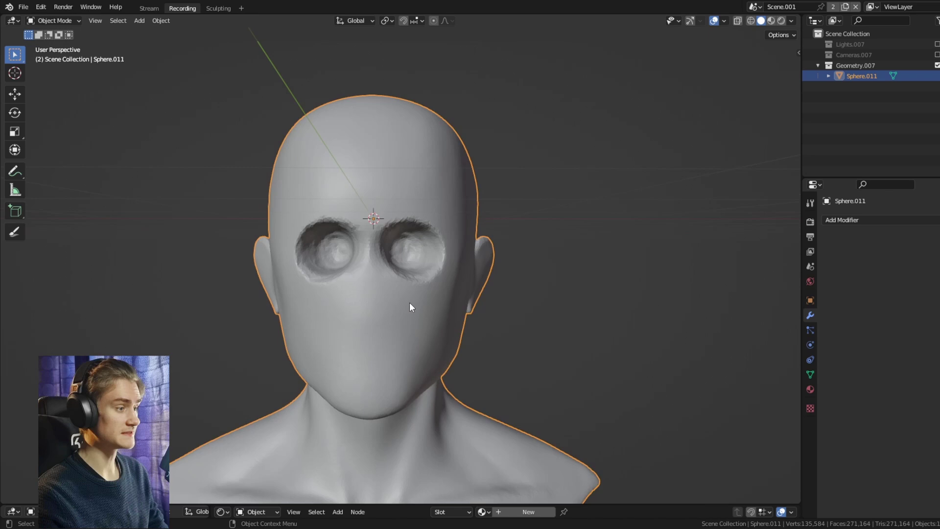
key(alt+a)
Add a UV sphere eyeball at the head and mirror it across Sphere.011
key(shift+a)
mouse_move(406, 252)
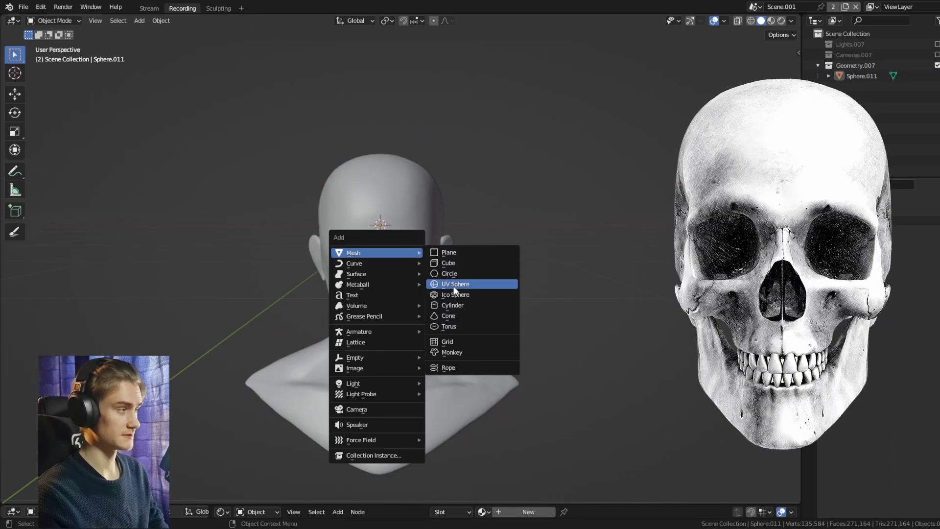
click(455, 284)
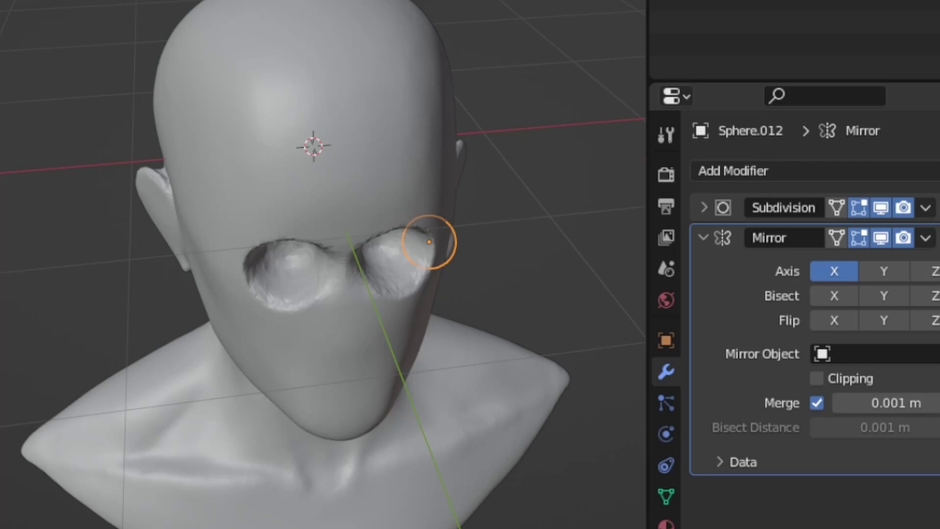
click(419, 148)
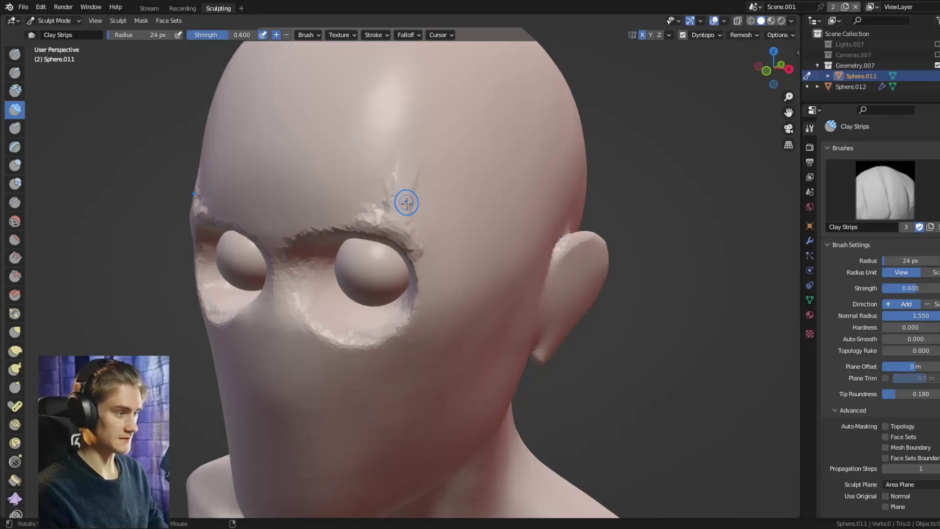
Build clay on the forehead and brow ridge above the eyes, with a 30 px brush radius
middle_drag(405, 203, 417, 182)
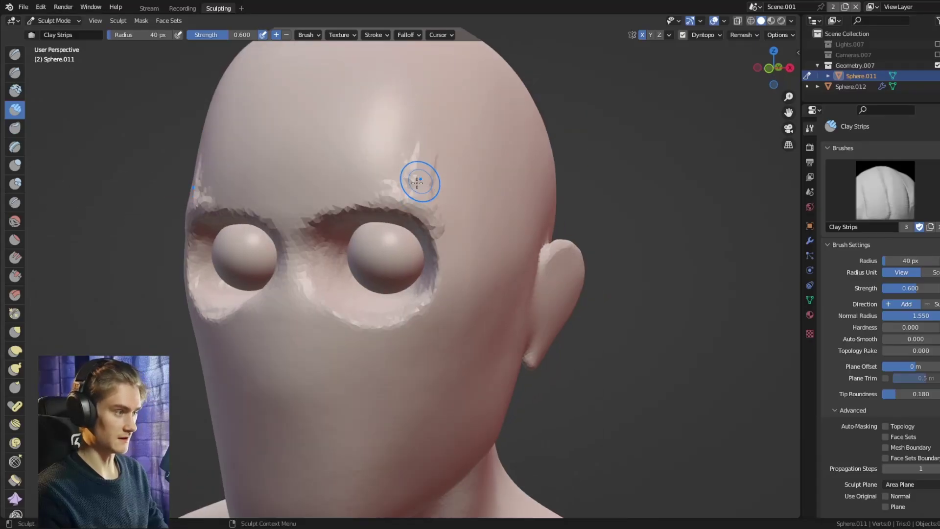
drag(417, 182, 395, 195)
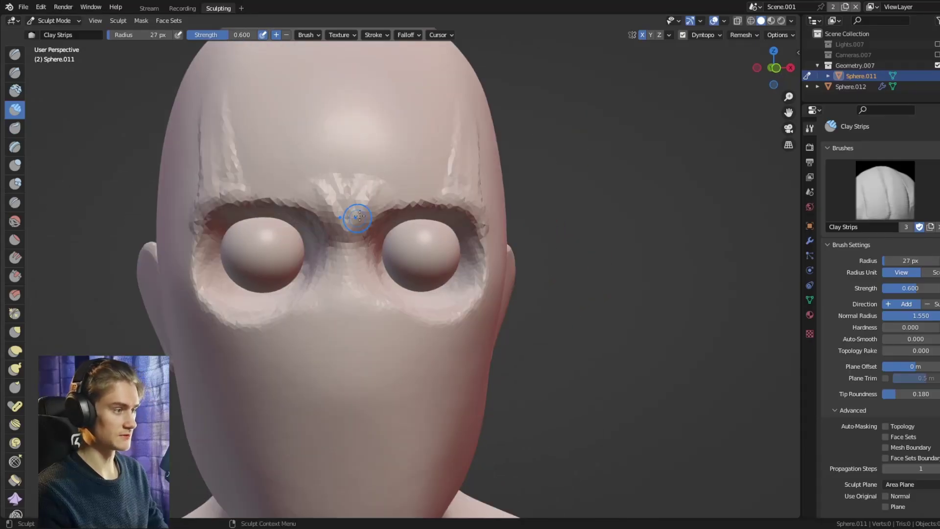
drag(274, 194, 415, 199)
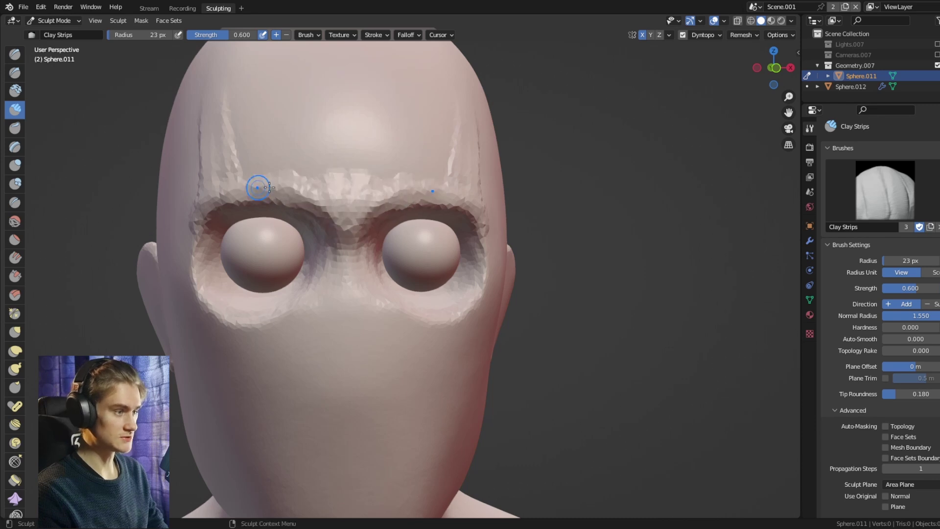
key(ctrl+z)
key(f)
click(335, 195)
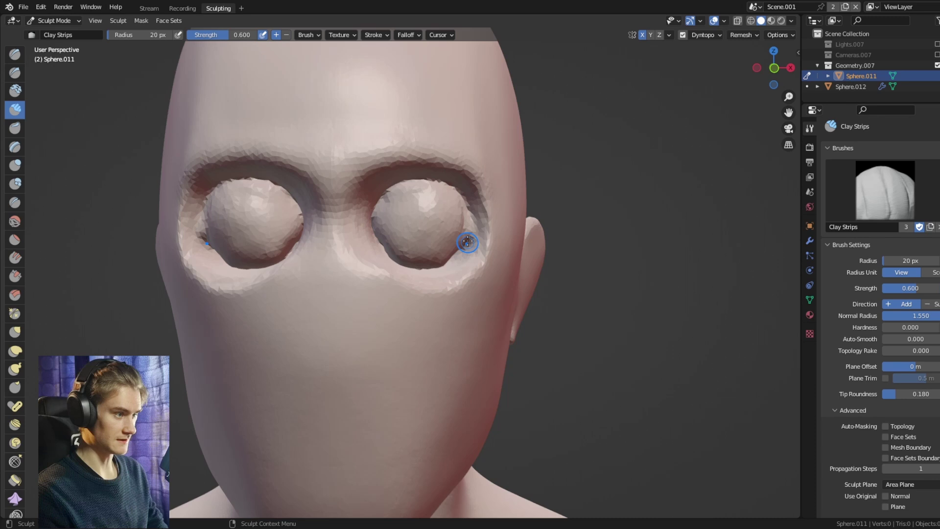
key(f)
click(467, 238)
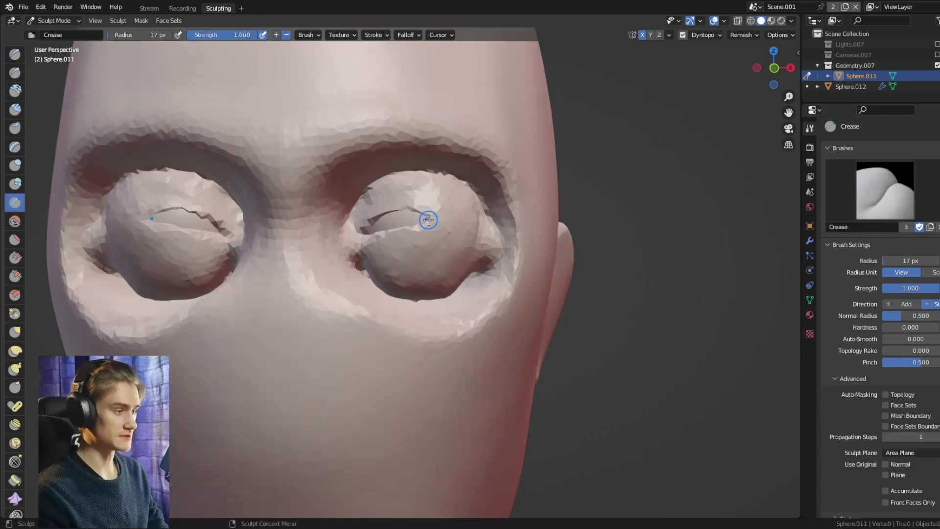
Crease the lower and upper eyelid lines of both eyes, then deepen the lower creases
mouse_move(428, 219)
mouse_down()
mouse_move(376, 239)
mouse_move(419, 246)
mouse_up()
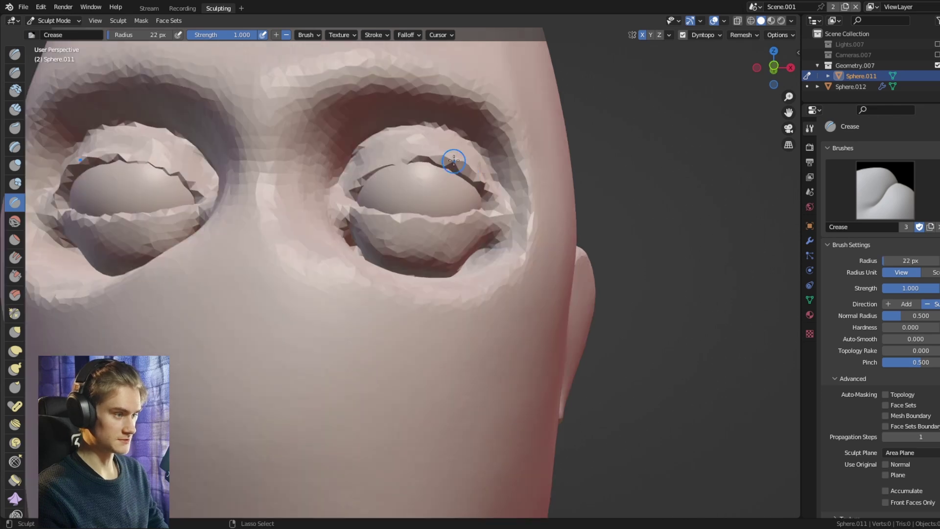
drag(450, 157, 421, 154)
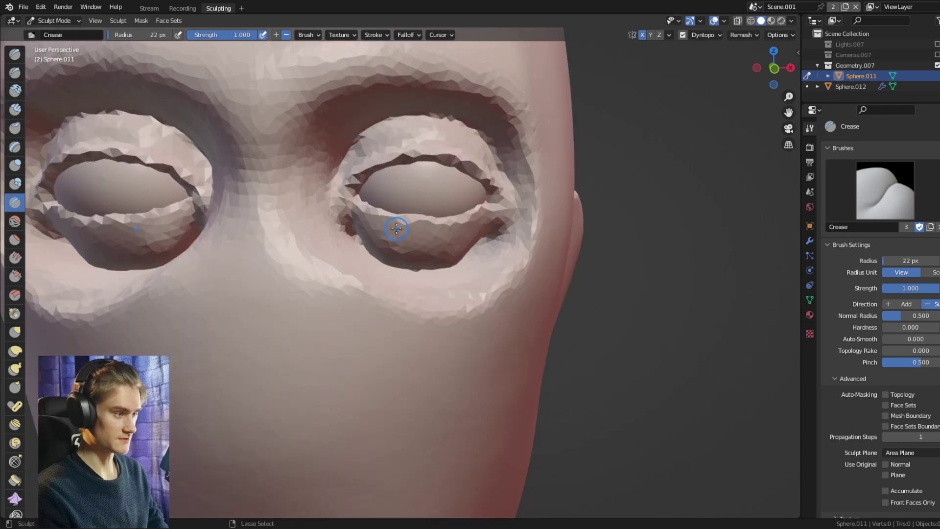
drag(351, 203, 401, 222)
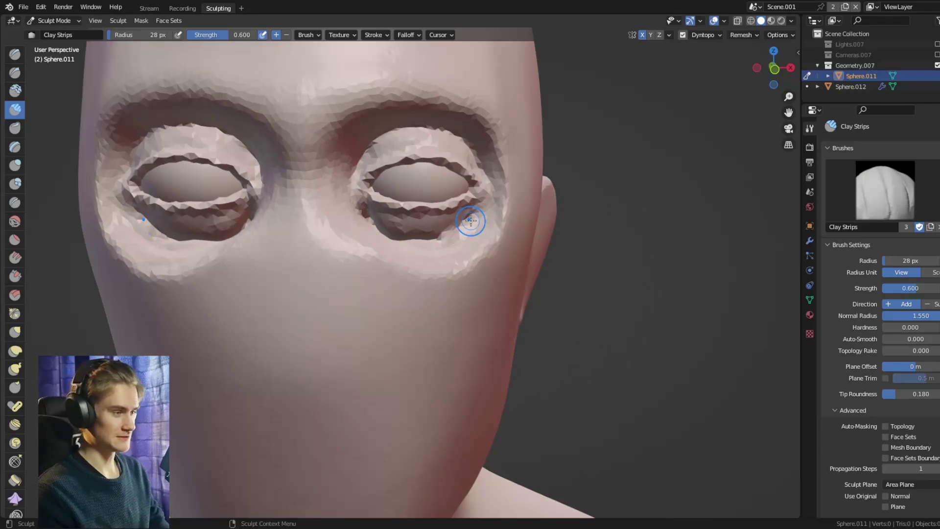
Smooth the lower lid areas, then set brush radius 51 px and strength 0.430
mouse_move(471, 221)
mouse_down()
mouse_move(426, 249)
mouse_move(429, 236)
mouse_move(445, 243)
mouse_move(493, 219)
mouse_move(430, 245)
mouse_up()
scroll(467, 227, up, 3)
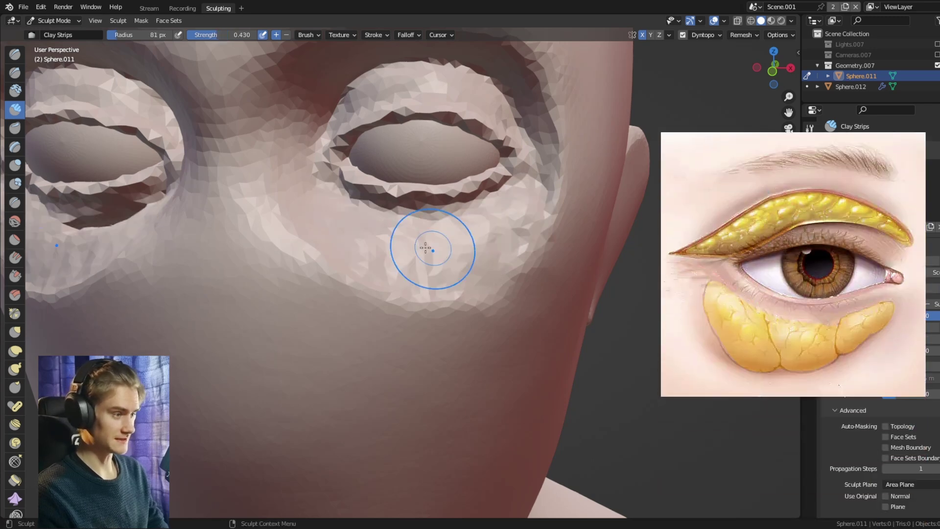
key(f)
click(400, 258)
key(shift+f)
click(443, 259)
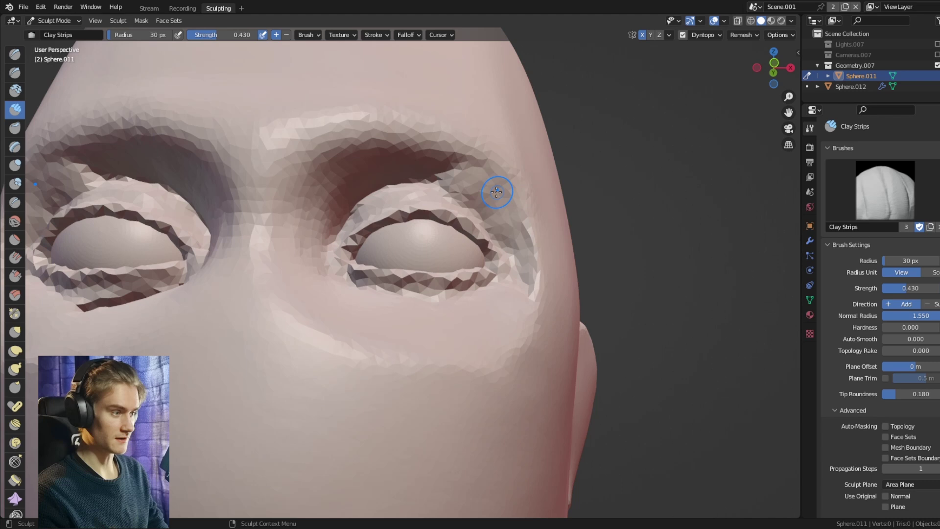
Reshape both upper eyelids and their inner corners, then resize the brush to 111 px
mouse_move(496, 191)
mouse_down()
mouse_move(440, 186)
mouse_move(372, 196)
mouse_up()
middle_drag(372, 195, 395, 206)
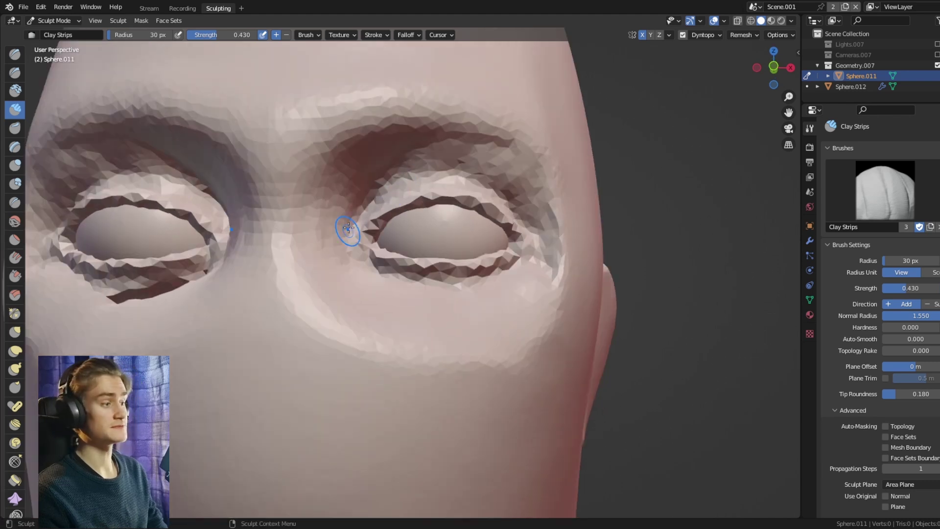
key(f)
click(433, 198)
key(f)
click(413, 153)
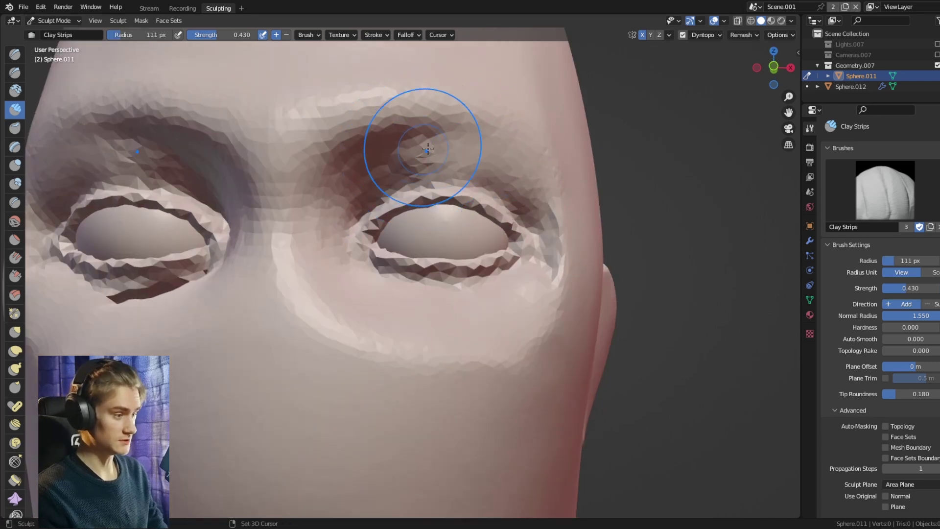
From a three-quarter view, switch to the Grab brush and resize it
middle_drag(360, 141, 504, 225)
key(g)
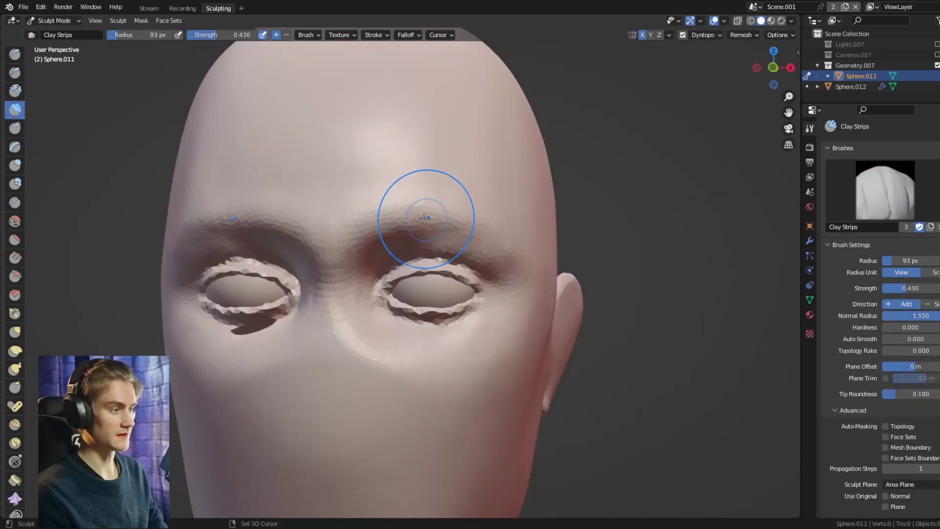
scroll(445, 133, down, 5)
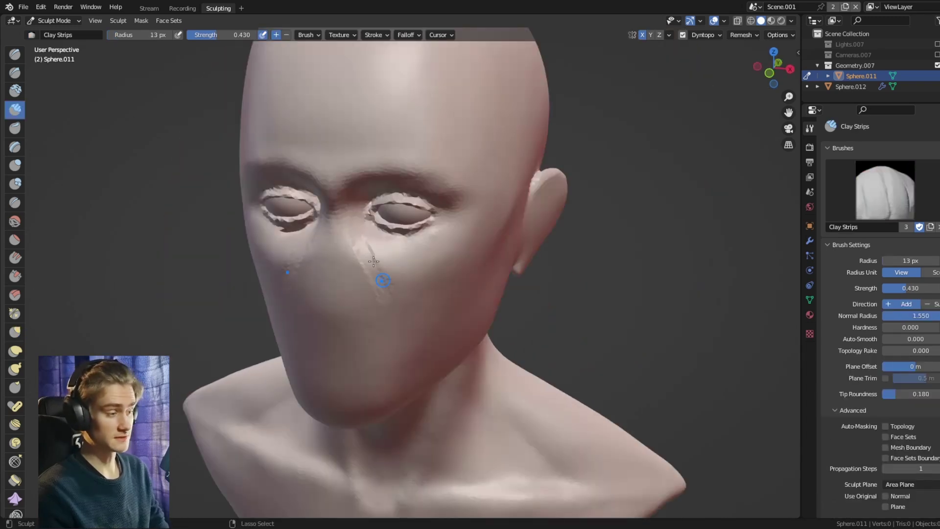
key(f)
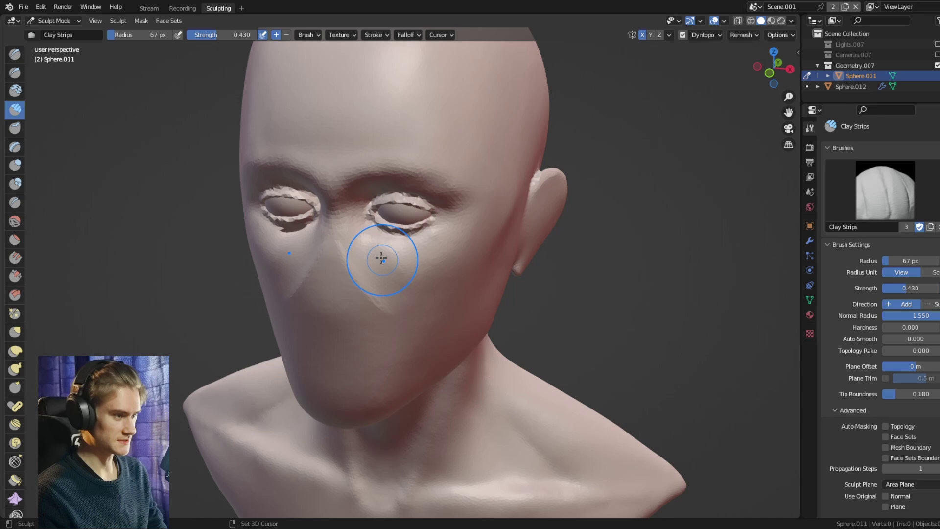
scroll(438, 183, down, 5)
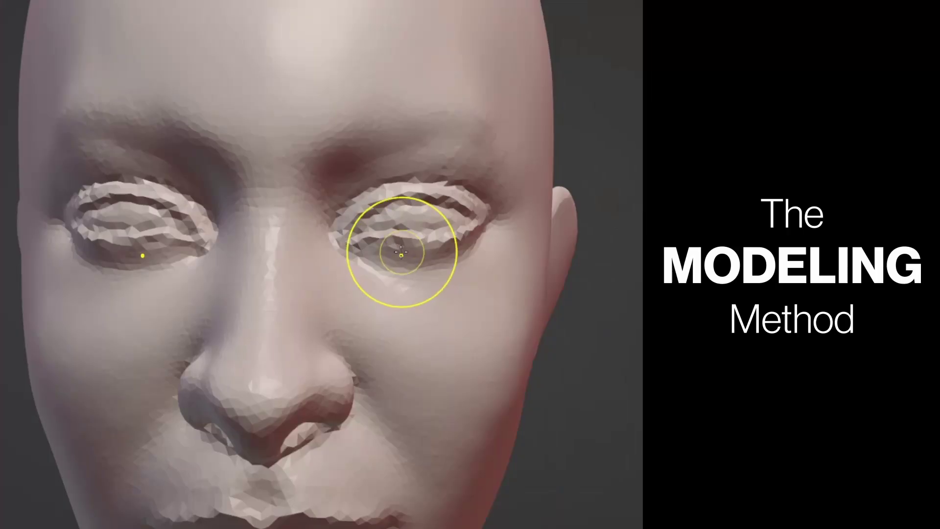
Reshape the eyelid areas of Sphere.013 and smooth the sockets into shallow hollows
drag(400, 252, 480, 252)
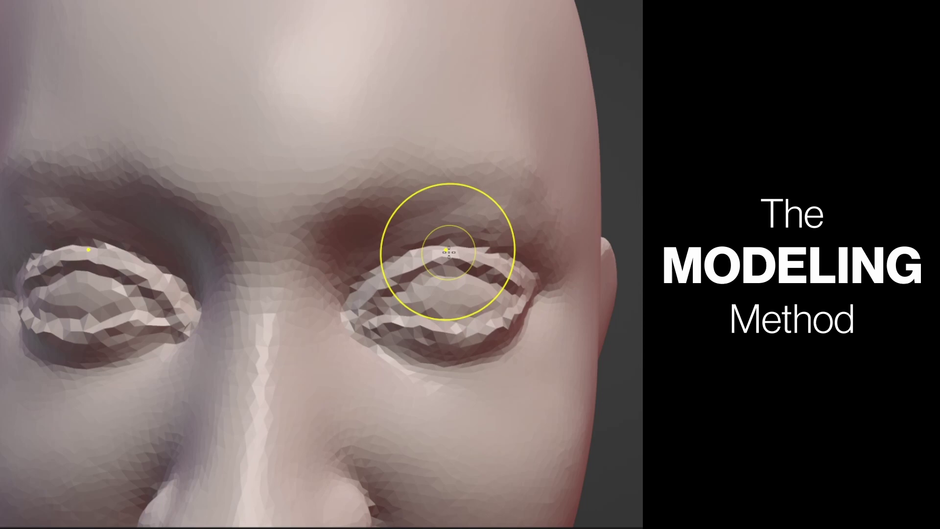
drag(447, 267, 421, 266)
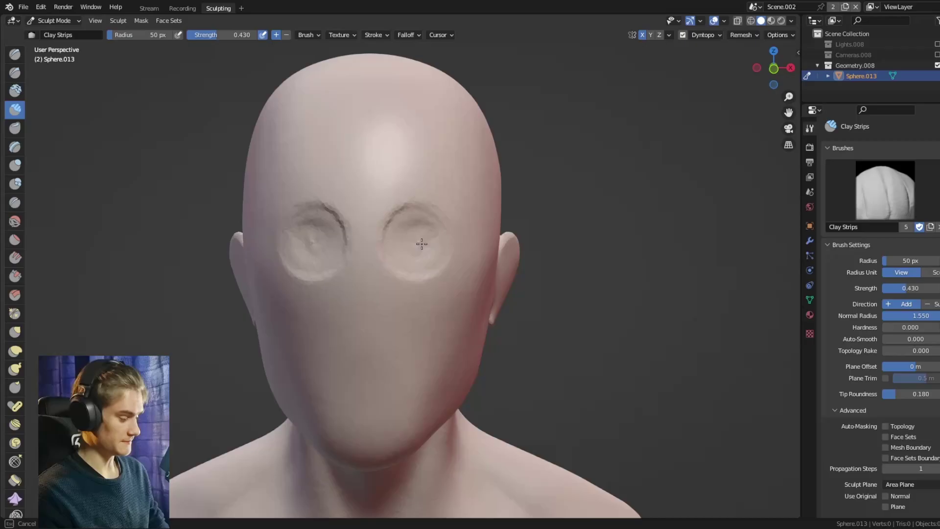
mouse_move(391, 262)
mouse_down()
mouse_move(426, 209)
mouse_move(417, 262)
mouse_up()
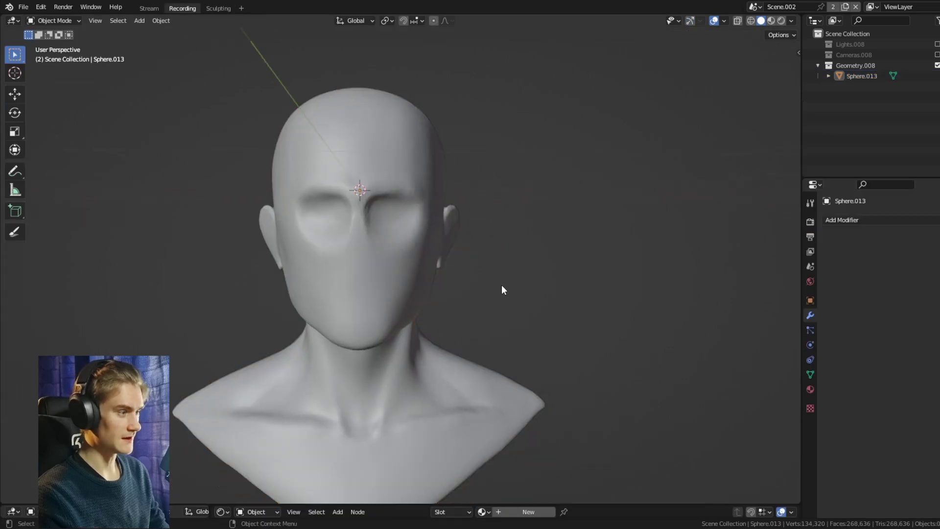
Add a UV sphere, delete part of it, and Grid Fill the open hole
key(shift+a)
mouse_move(476, 274)
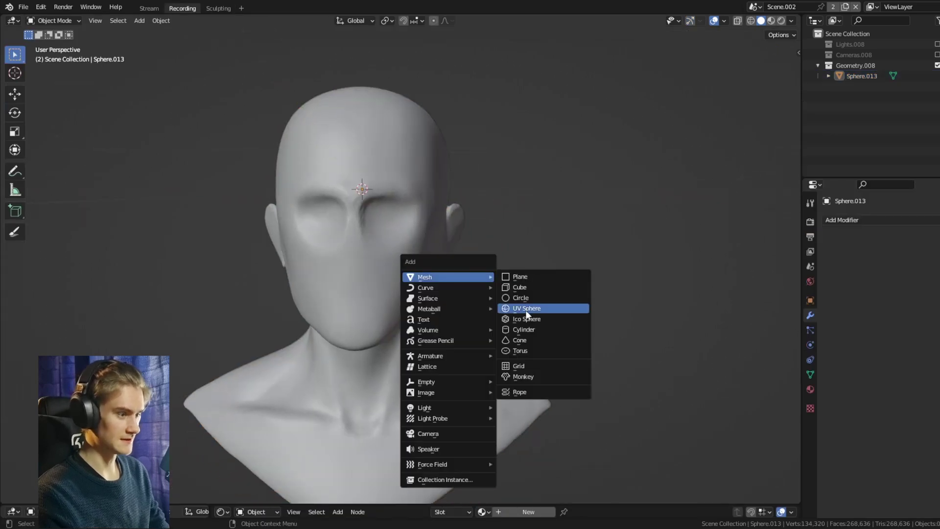
click(525, 309)
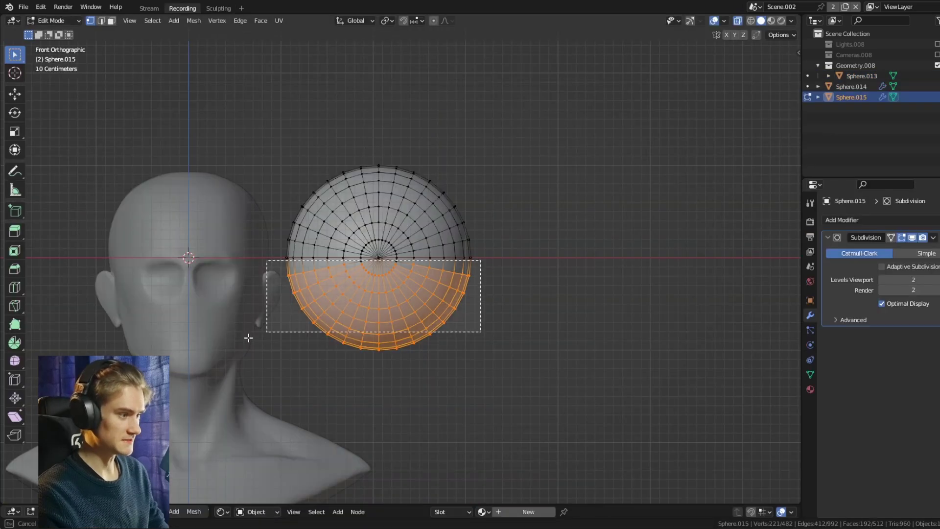
key(x)
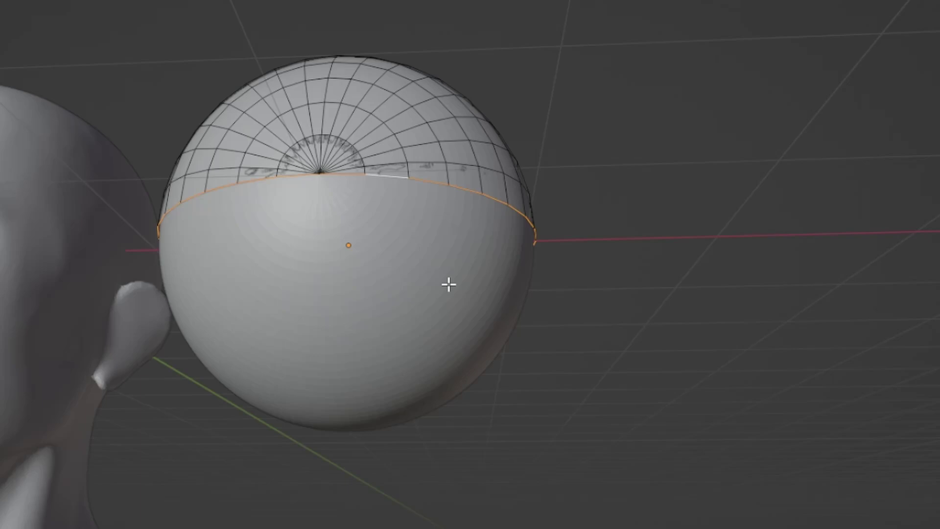
key(F3)
text(grid)
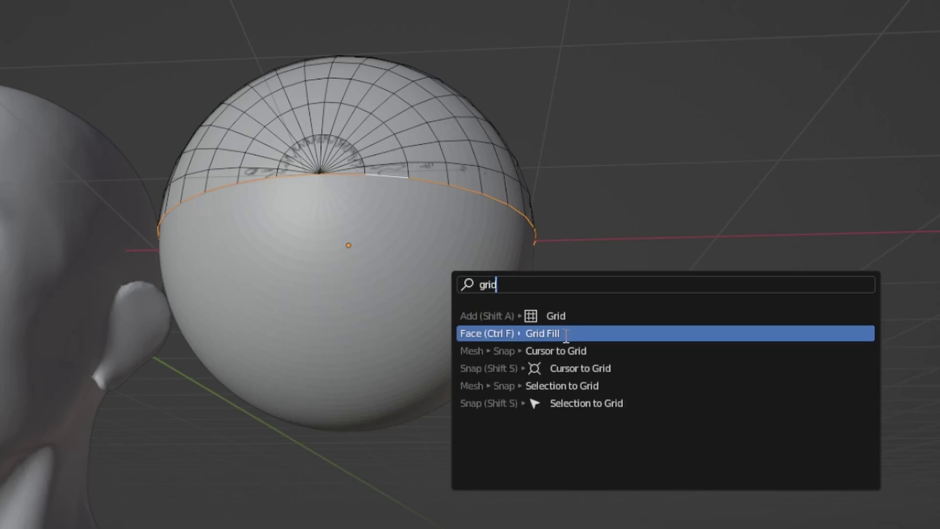
click(566, 333)
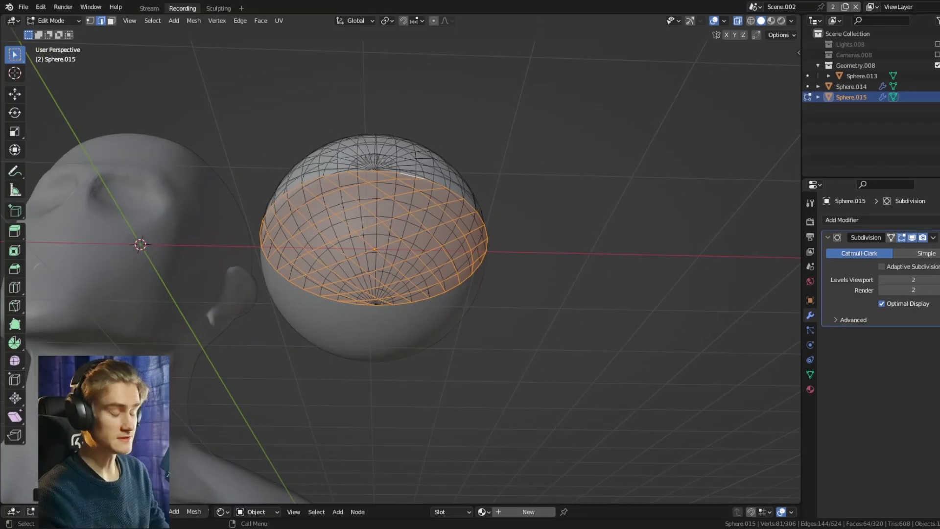
Back in Object Mode, rotate the cap 180° around X
key(Tab)
scroll(588, 262, down, 3)
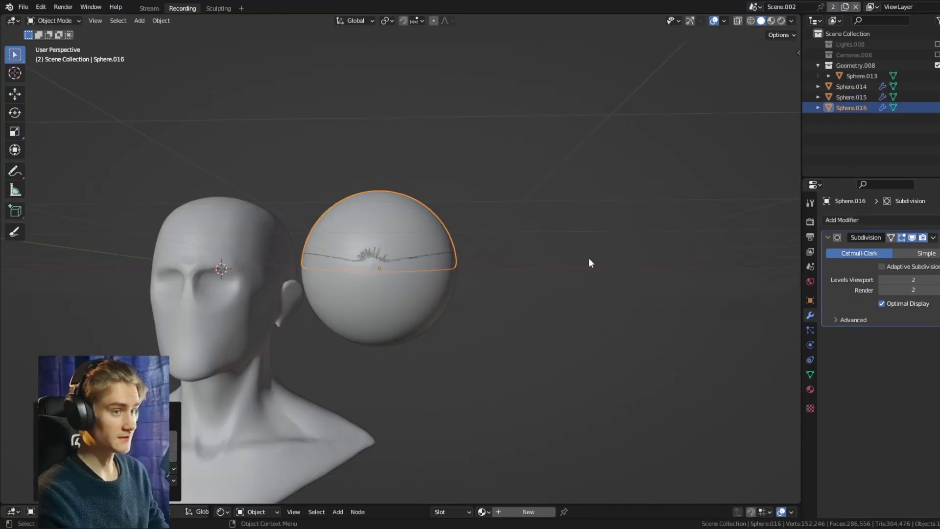
text(rx180)
key(Return)
Select the upper and lower hemisphere shells together
middle_drag(475, 299, 497, 272)
click(427, 227)
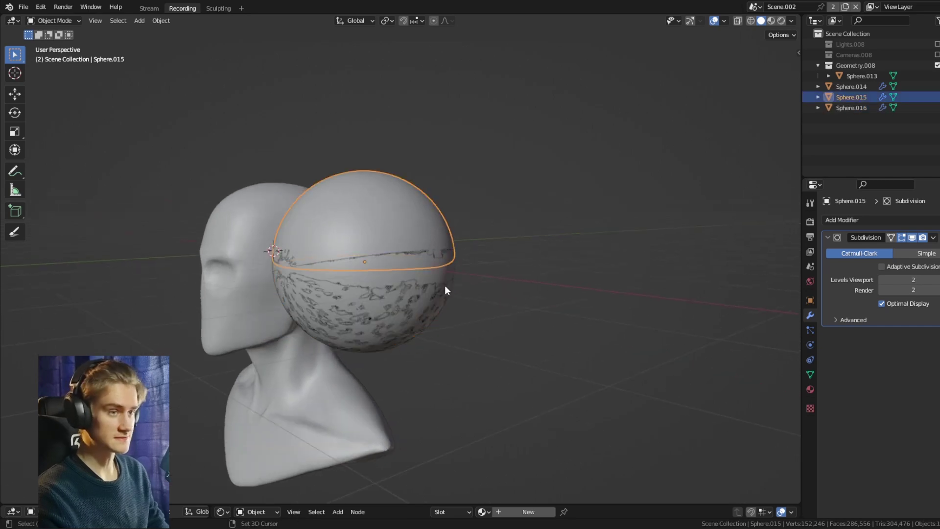
ctrl+click(854, 108)
Scale both hemisphere shells slightly larger around the eyeball
scroll(487, 273, up, 2)
key(s)
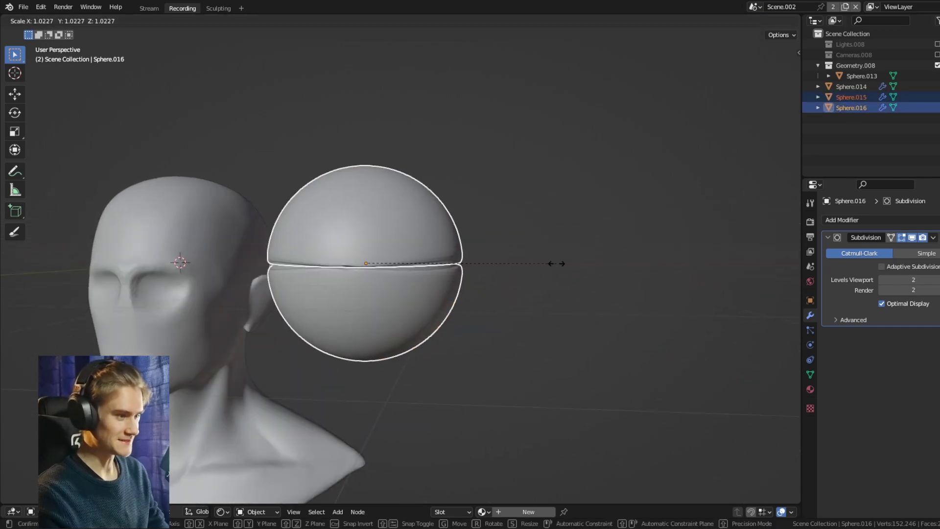
click(560, 263)
Tilt the upper and lower shells toward each other to form open eyelids
click(472, 299)
click(450, 247)
click(449, 247)
middle_drag(450, 247, 504, 265)
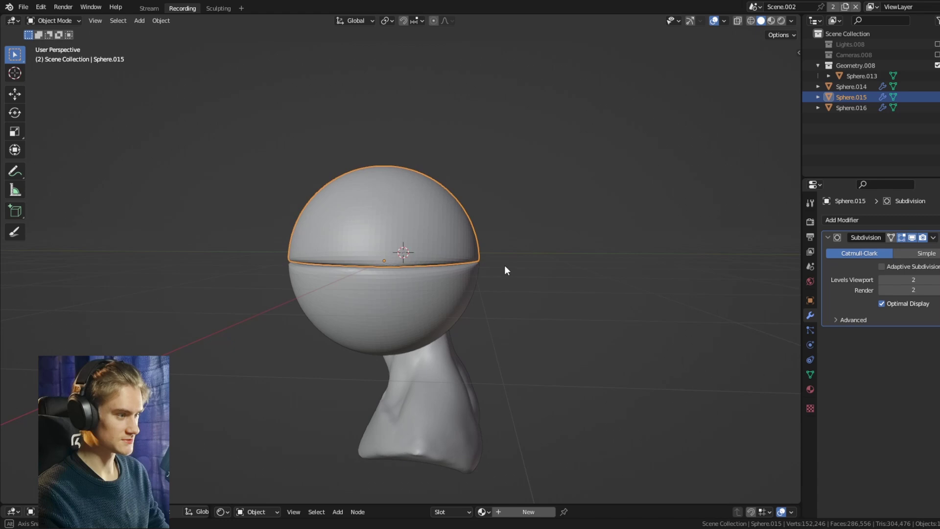
key(s)
key(z)
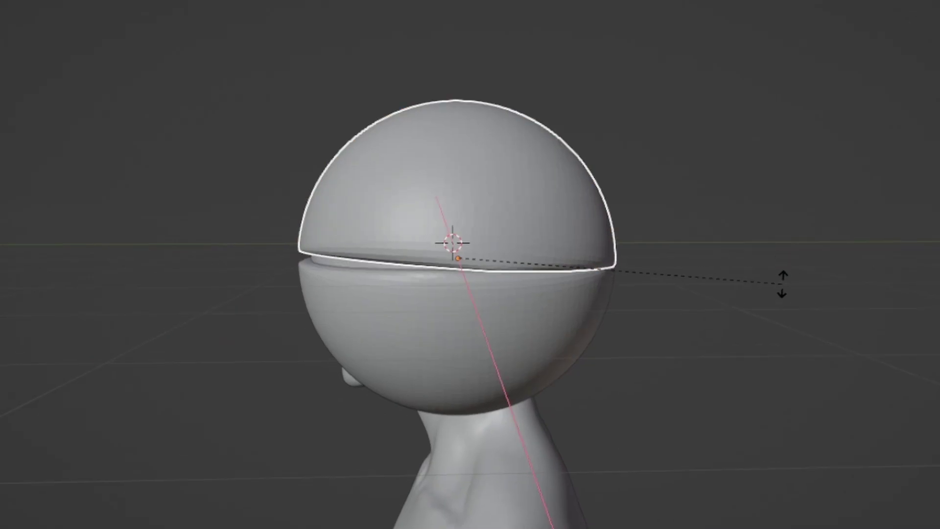
click(764, 304)
key(r)
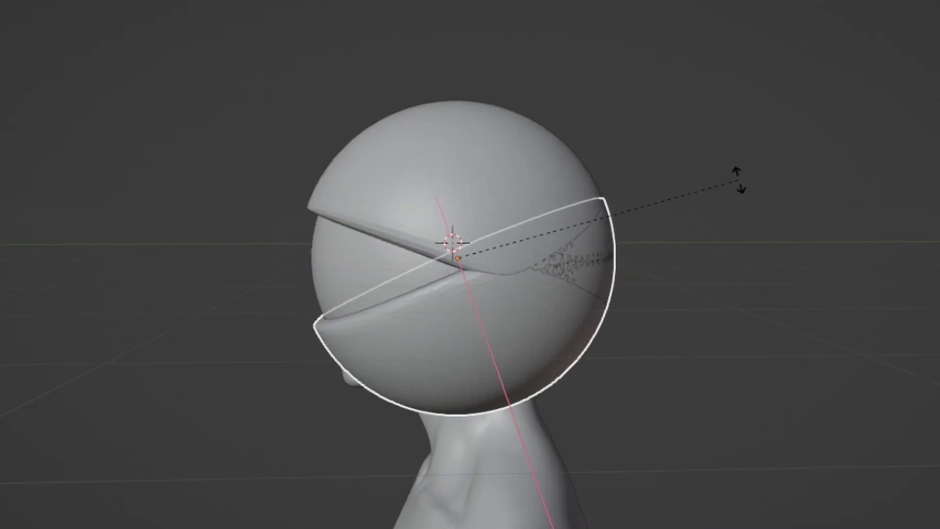
click(497, 356)
Select the eyeball Sphere.014 and raise it slightly along Z
mouse_move(495, 339)
middle_down()
mouse_move(472, 347)
mouse_move(486, 339)
middle_up()
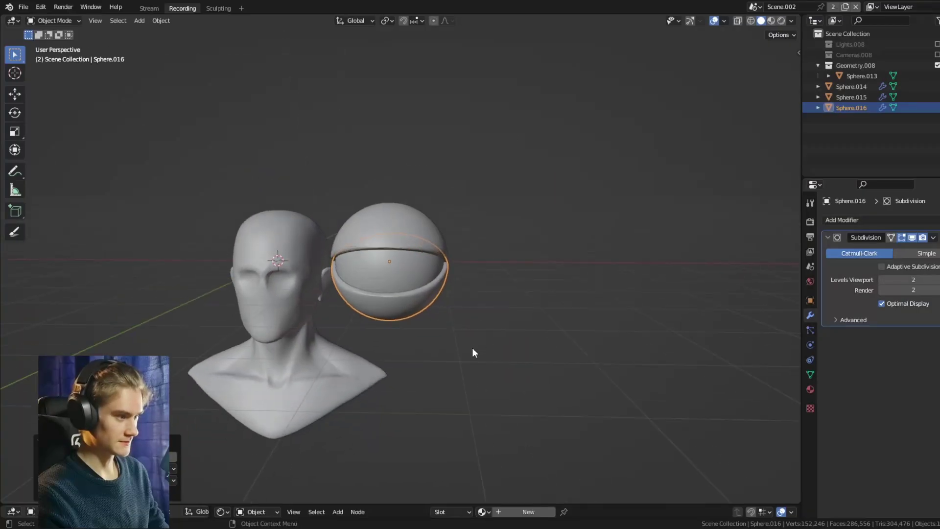
scroll(486, 338, down, 3)
scroll(483, 342, up, 3)
scroll(492, 334, up, 2)
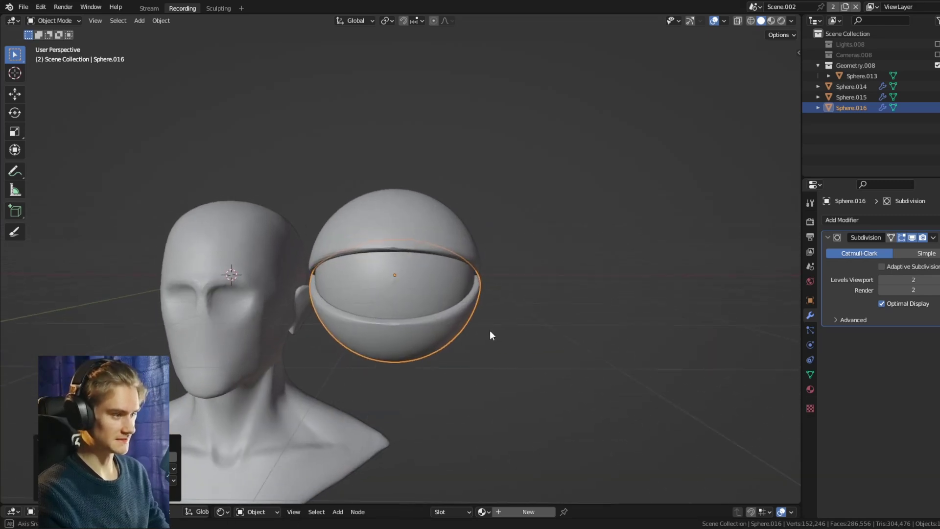
click(478, 242)
click(479, 244)
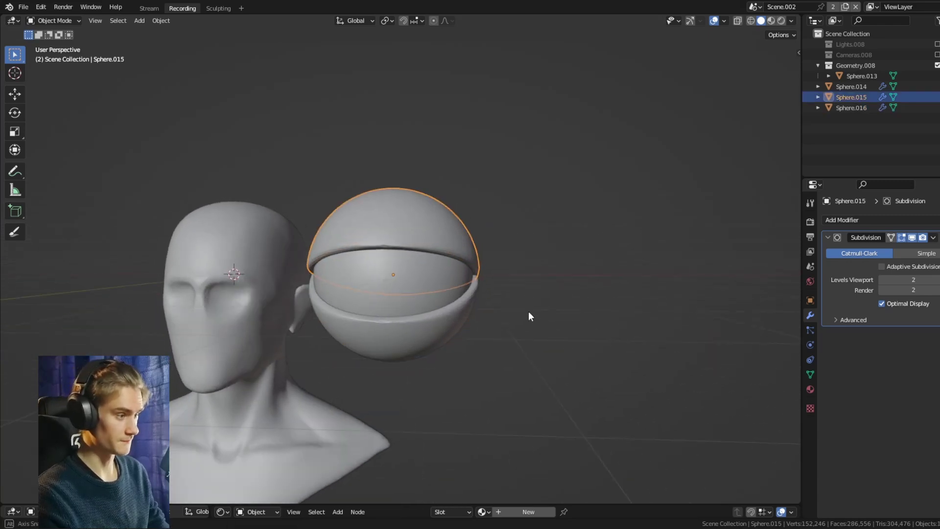
scroll(494, 300, up, 1)
key(g)
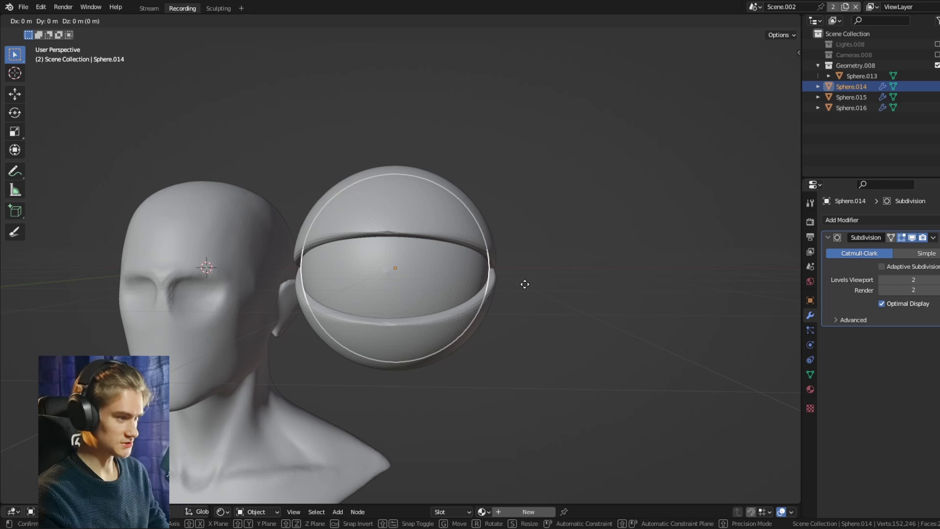
key(z)
click(531, 273)
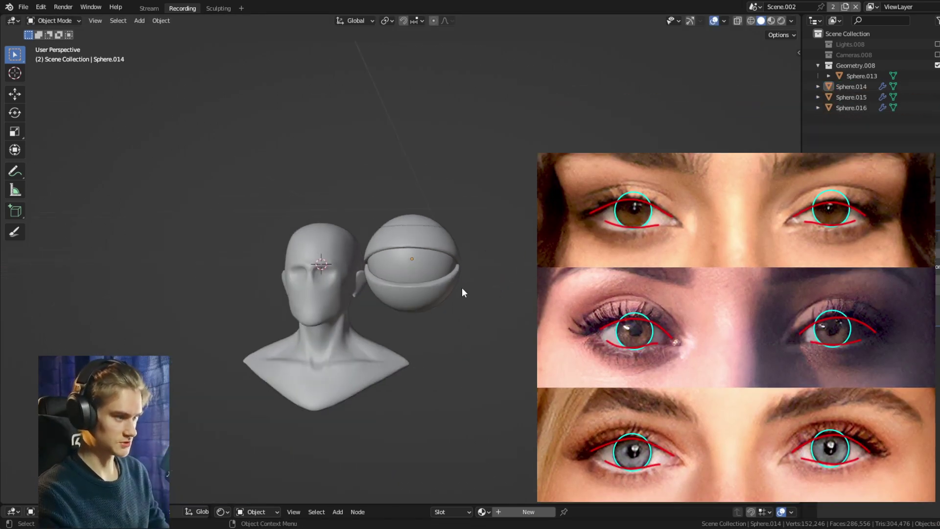
Box-select the eye pieces, move them into the socket, and mirror them across Sphere.013
scroll(489, 283, up, 4)
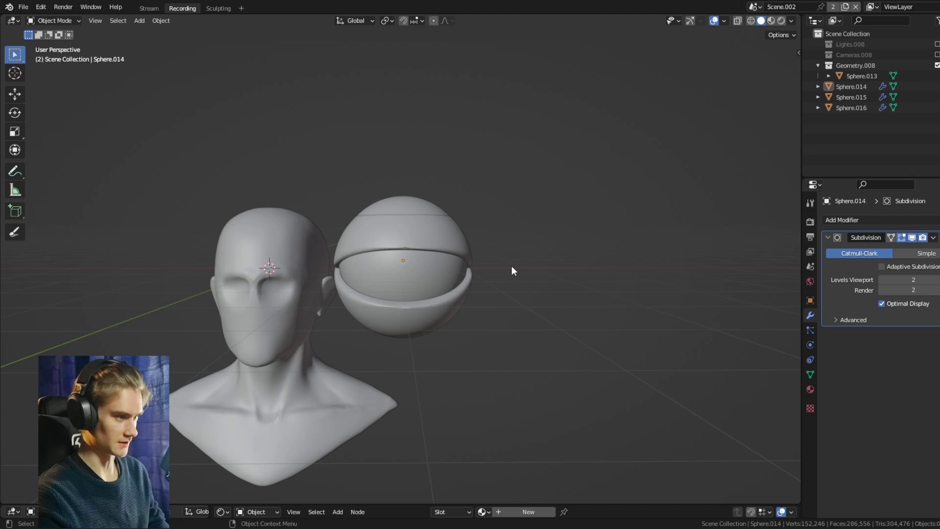
drag(512, 177, 459, 245)
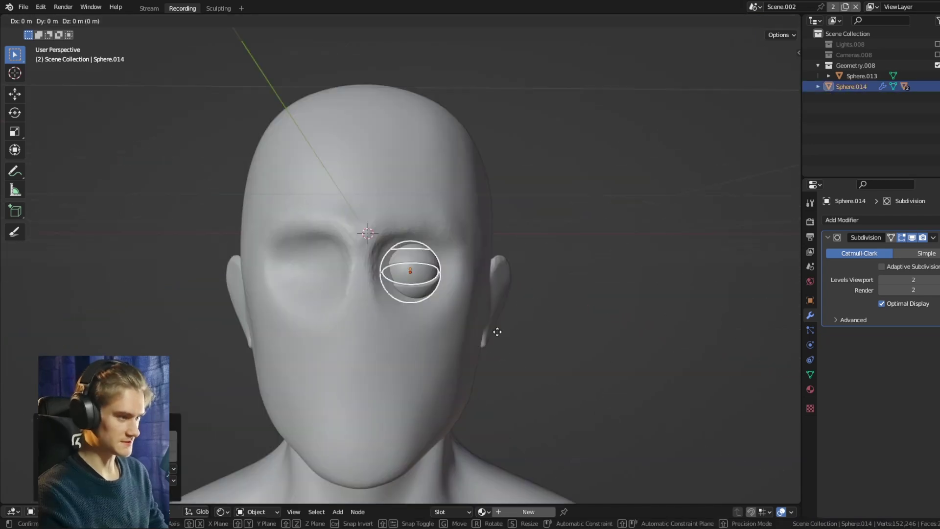
click(501, 329)
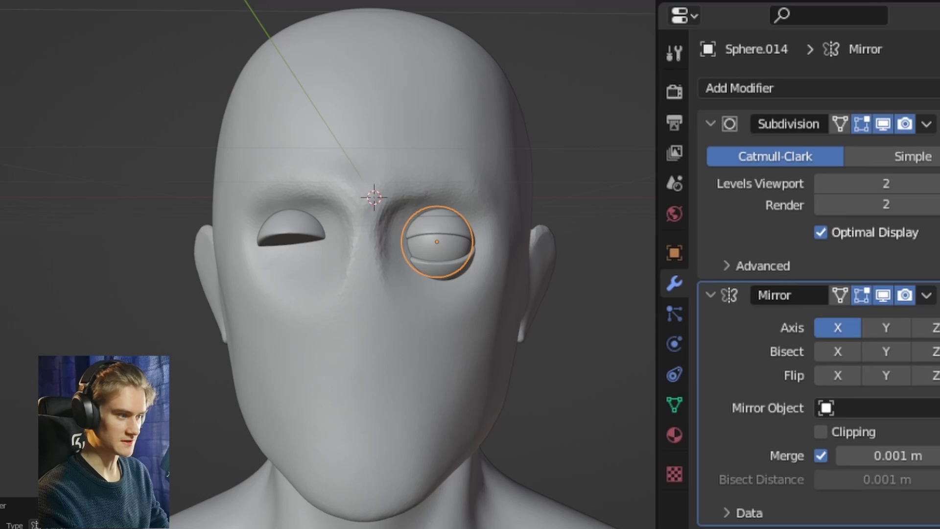
click(445, 271)
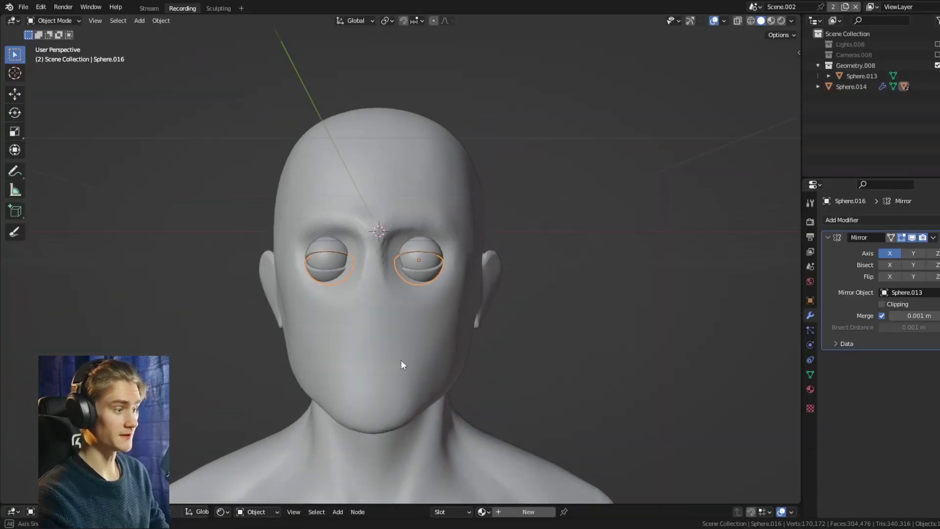
scroll(439, 351, up, 3)
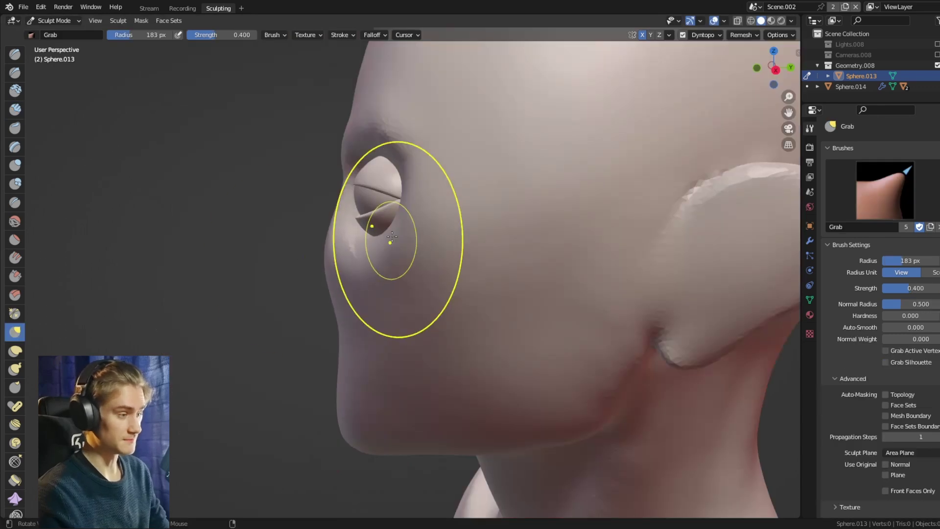
Apply the Mirror and other modifiers on the eye pieces
mouse_move(384, 246)
middle_down()
mouse_move(513, 210)
mouse_move(451, 304)
middle_up()
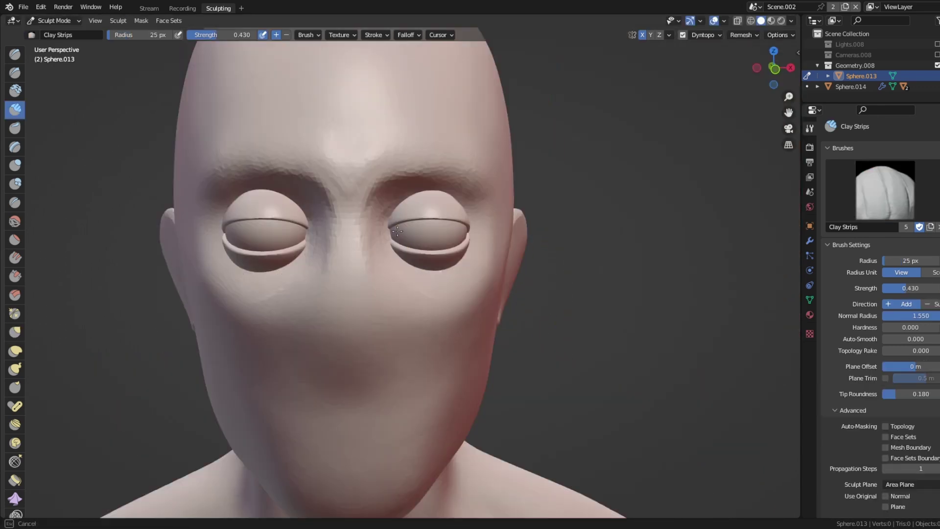
ctrl+middle_drag(445, 134, 460, 299)
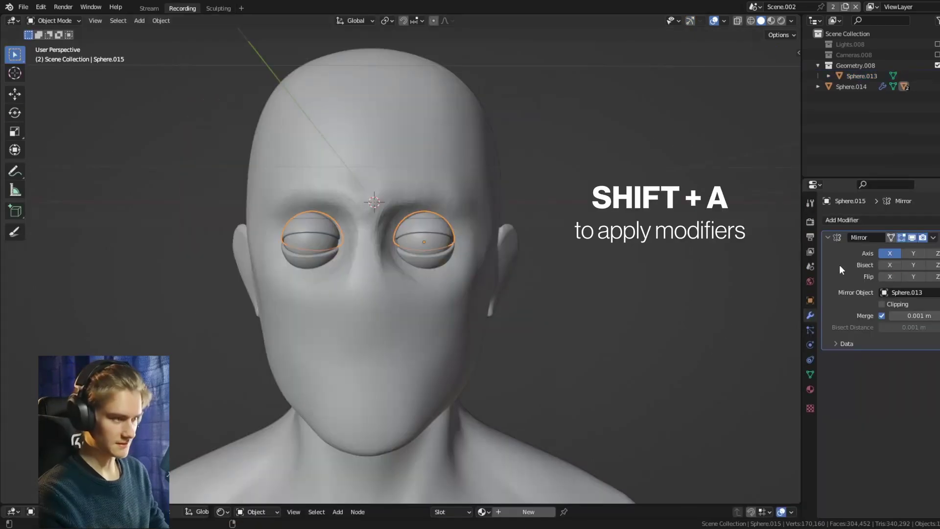
key(ctrl+a)
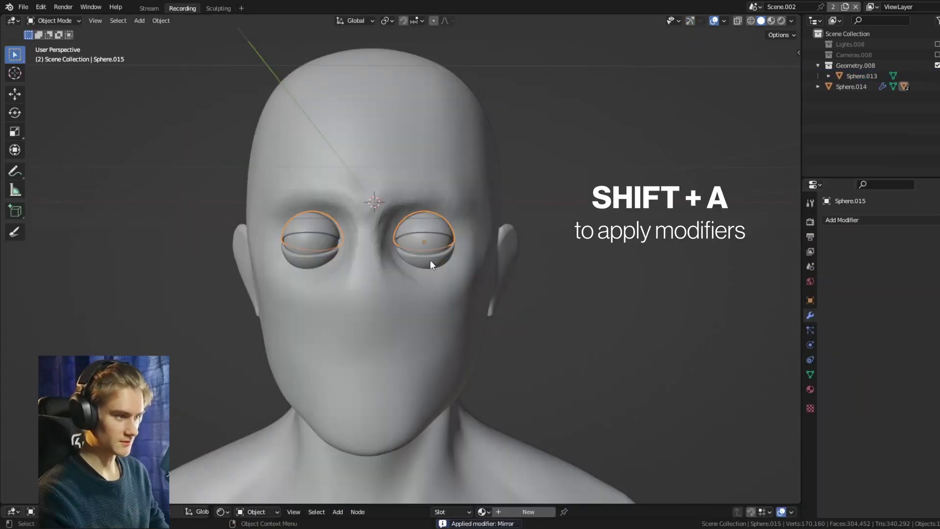
key(ctrl+a)
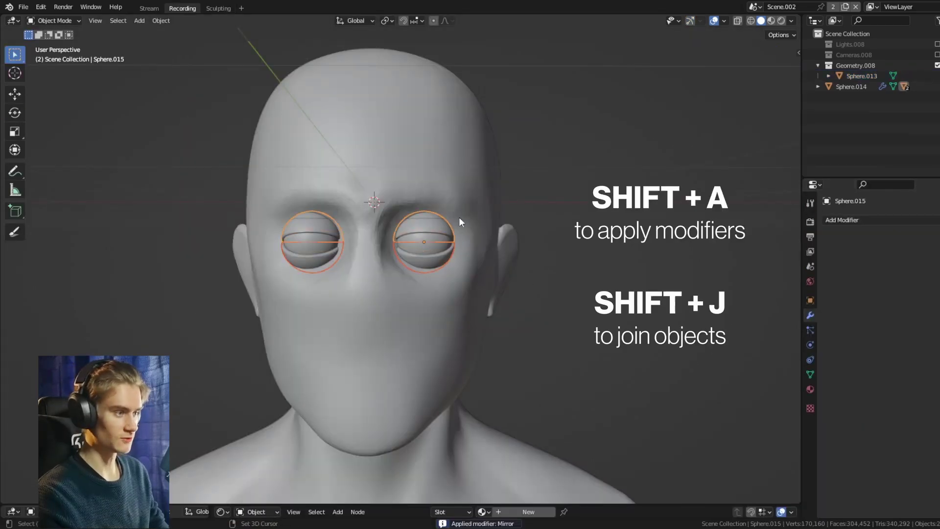
Join the eye pieces into the Sphere.013 head mesh and switch to sculpting
shift+click(463, 203)
key(ctrl+j)
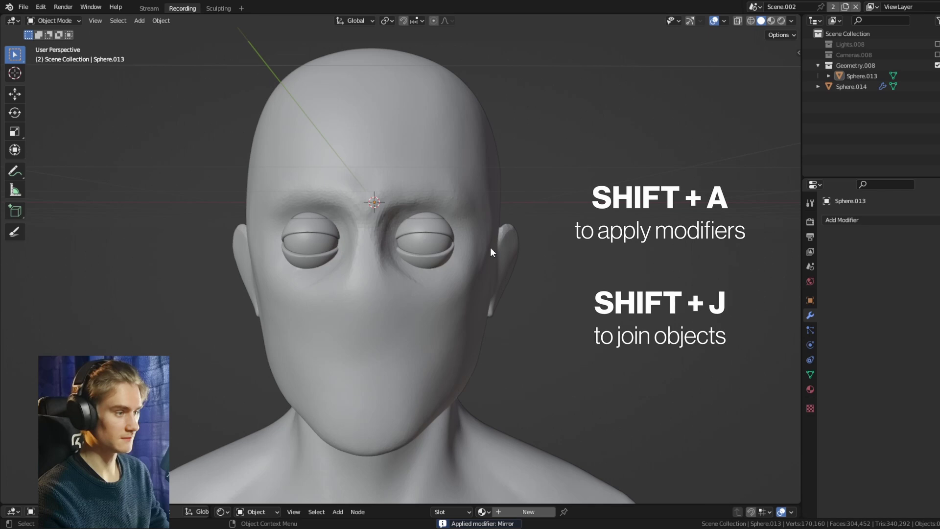
key(ctrl+Page_Down)
Halve the remesh voxel size to 0.008747 m and remesh the head
click(467, 292)
click(929, 384)
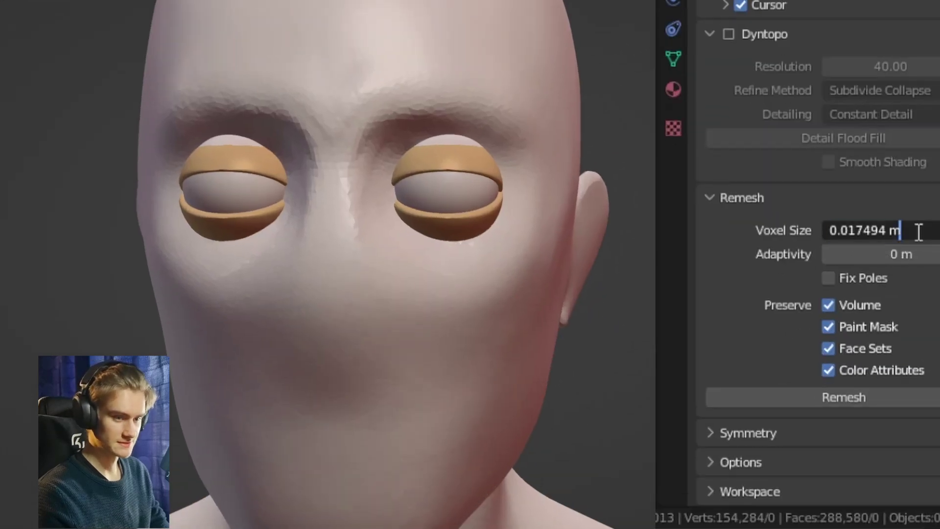
text(/2)
key(Return)
click(832, 397)
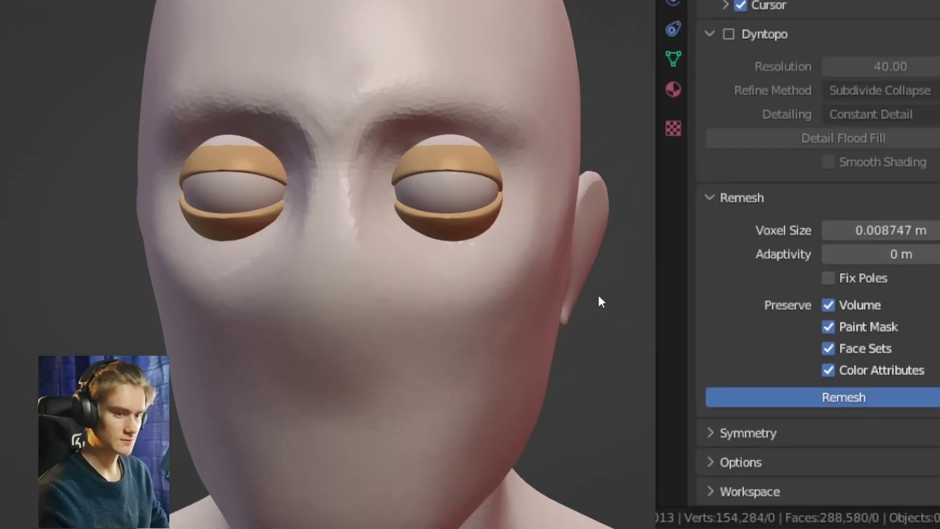
Build up fat pads under both eyes with Clay Strips, then shrink the brush to 24 px
middle_drag(591, 278, 547, 259)
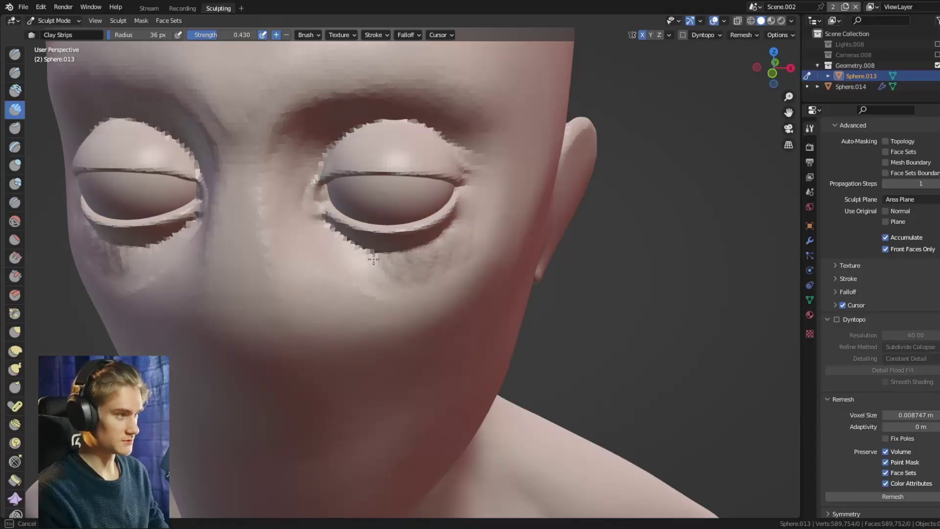
drag(377, 261, 367, 278)
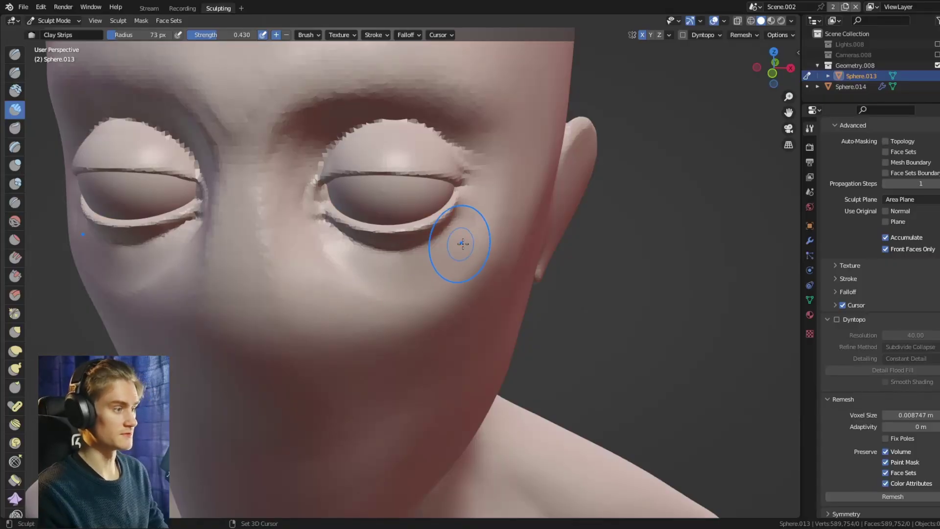
mouse_move(463, 243)
middle_down()
mouse_move(455, 217)
mouse_move(458, 225)
middle_up()
click(463, 223)
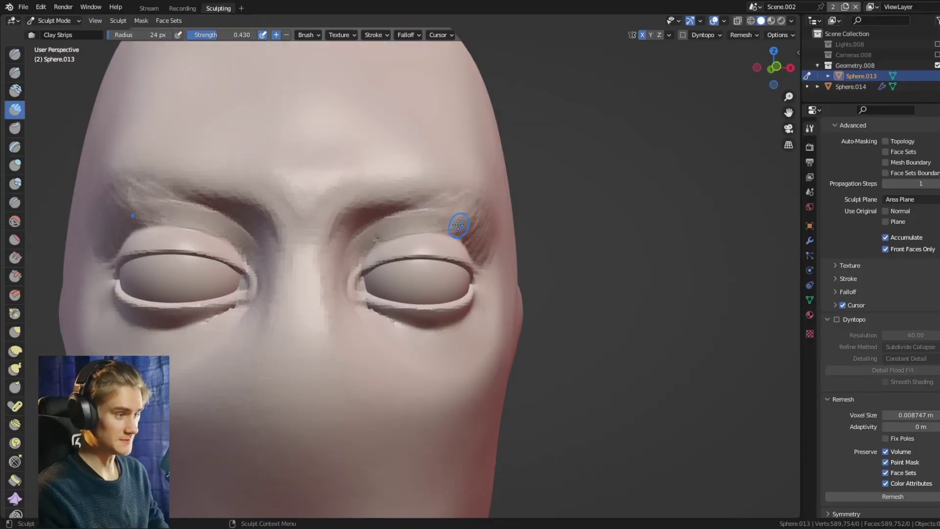
key(bracketleft)
key(bracketleft)
key(bracketleft)
key(bracketleft)
key(bracketleft)
key(bracketleft)
scroll(415, 225, up, 4)
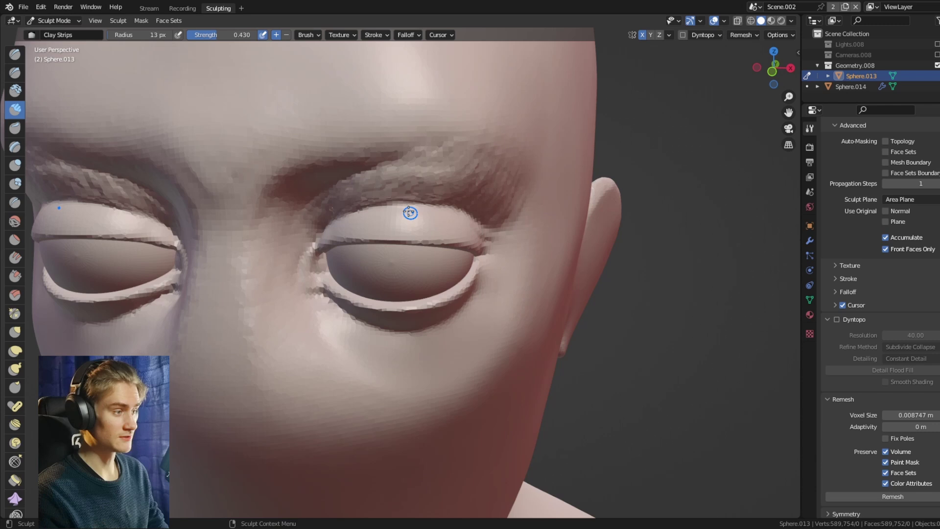
Sculpt lid folds around both eyes, resizing the brush between 57 px and smaller
key(f)
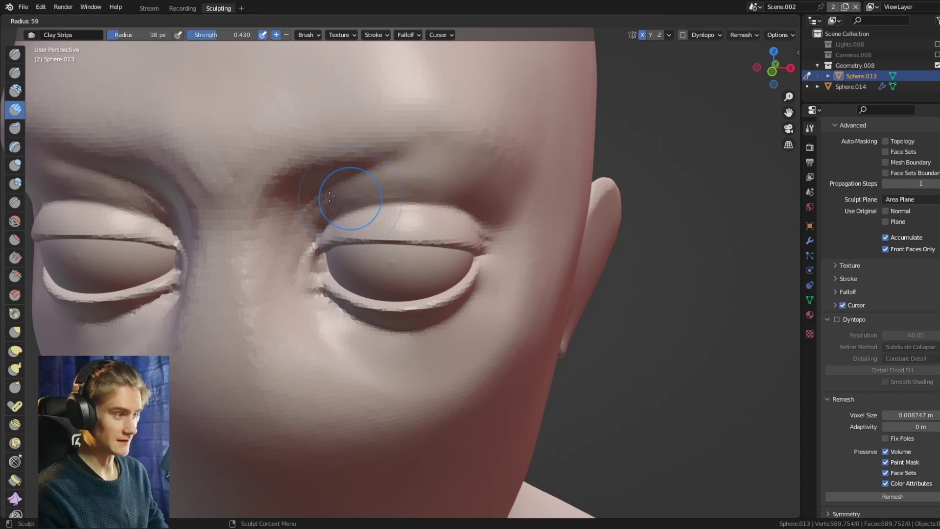
click(430, 182)
key(bracketright)
key(bracketright)
key(bracketright)
scroll(450, 199, down, 3)
mouse_move(430, 182)
middle_down()
mouse_move(451, 198)
mouse_move(388, 175)
middle_up()
key(bracketleft)
key(bracketleft)
key(bracketleft)
key(bracketleft)
key(bracketleft)
key(bracketleft)
key(bracketleft)
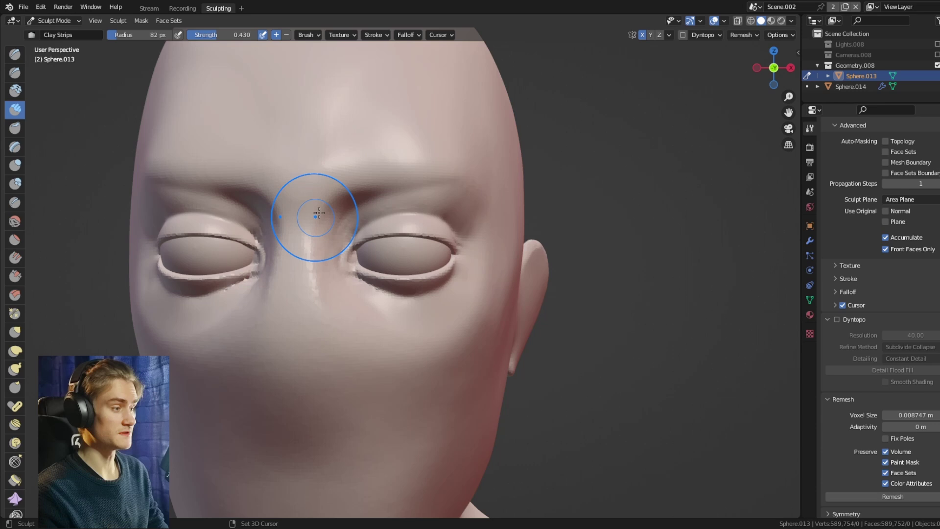
key(bracketleft)
key(bracketleft)
key(bracketleft)
key(bracketleft)
key(bracketleft)
key(bracketleft)
key(bracketleft)
scroll(319, 213, down, 4)
middle_drag(318, 213, 409, 263)
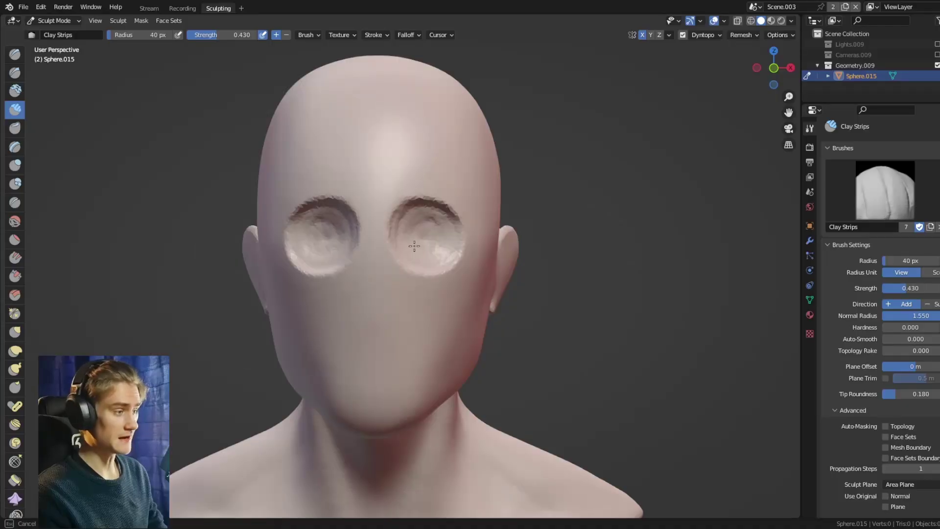
Pad both eye sockets with Clay Strips into shallower hollows, checking from the side
scroll(440, 263, up, 2)
shift+drag(440, 254, 455, 241)
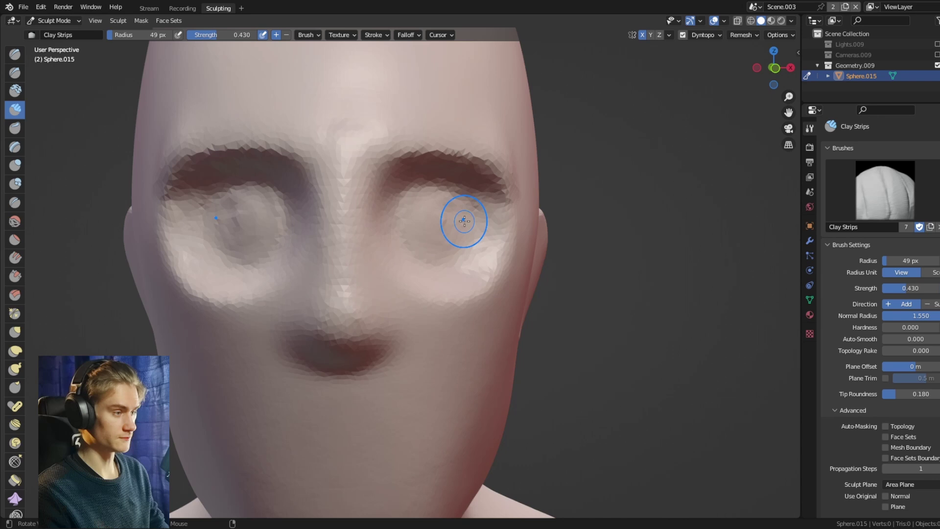
middle_drag(463, 221, 444, 221)
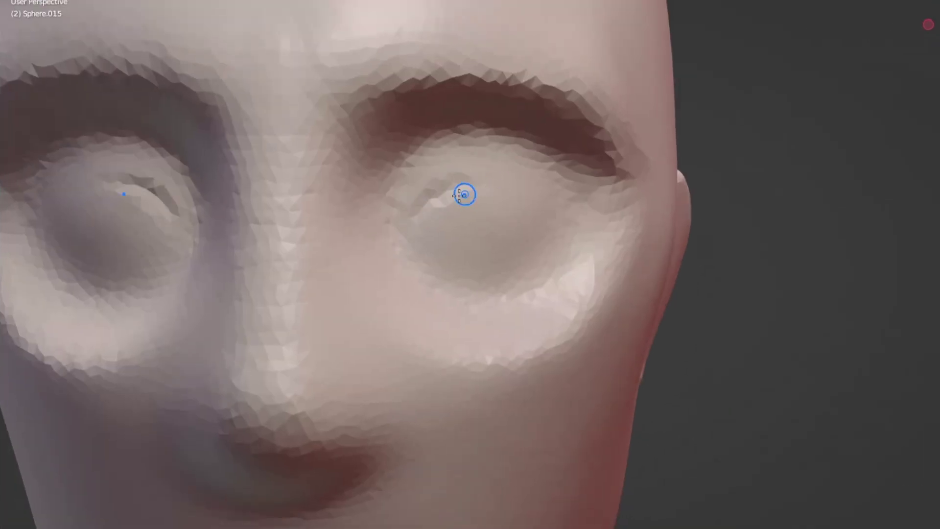
Set brush strength, then carve and deepen the eyelid creases on both eyes
key(shift+f)
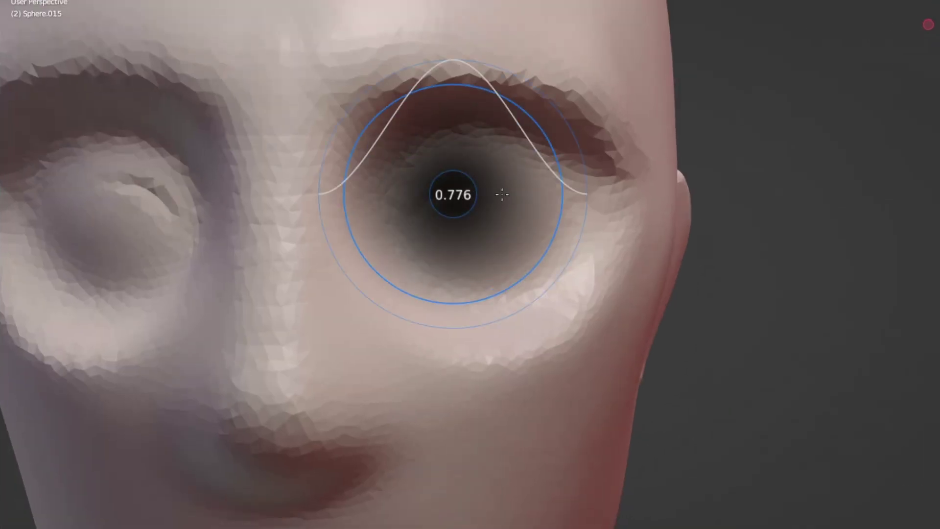
click(414, 216)
mouse_move(492, 191)
mouse_down()
mouse_move(556, 222)
mouse_move(551, 208)
mouse_move(497, 195)
mouse_up()
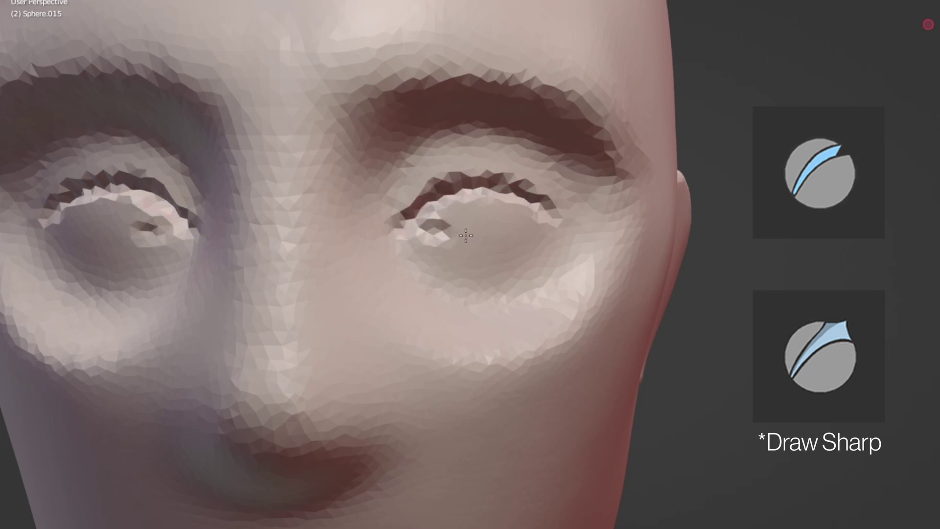
mouse_move(469, 235)
mouse_down()
mouse_move(525, 227)
mouse_move(505, 239)
mouse_move(482, 229)
mouse_up()
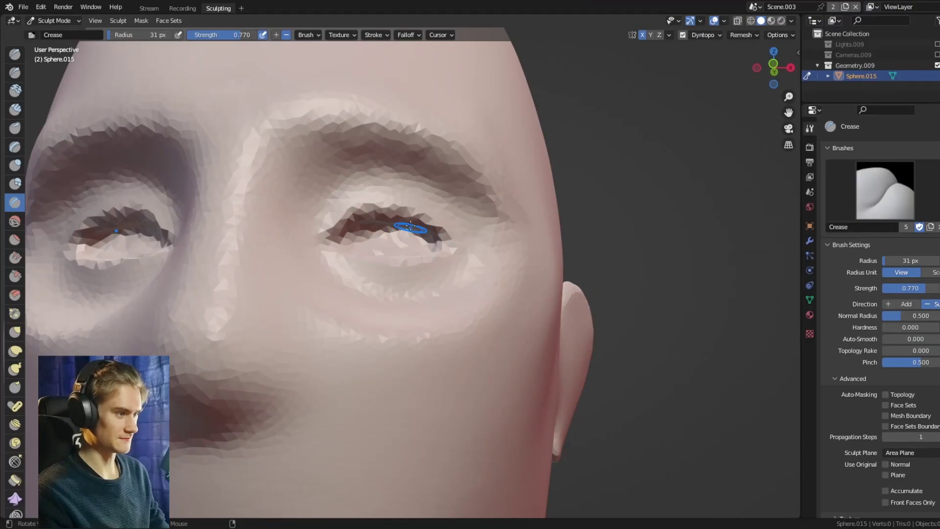
middle_drag(410, 226, 344, 306)
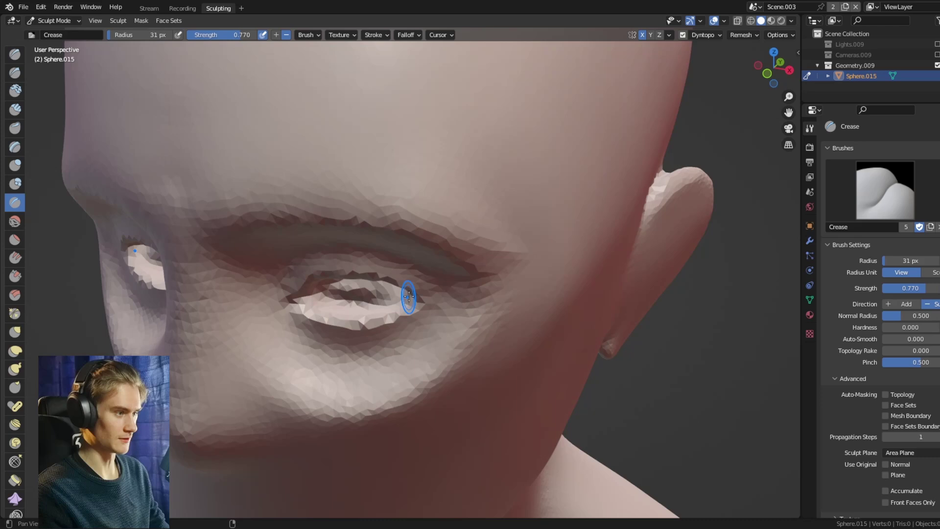
mouse_move(409, 296)
middle_down()
mouse_move(414, 237)
mouse_move(411, 258)
mouse_move(391, 235)
mouse_move(339, 215)
mouse_move(398, 248)
mouse_move(419, 193)
mouse_move(389, 230)
middle_up()
Shape the first head's eyelids around the eyeballs with the Grab brush
key(g)
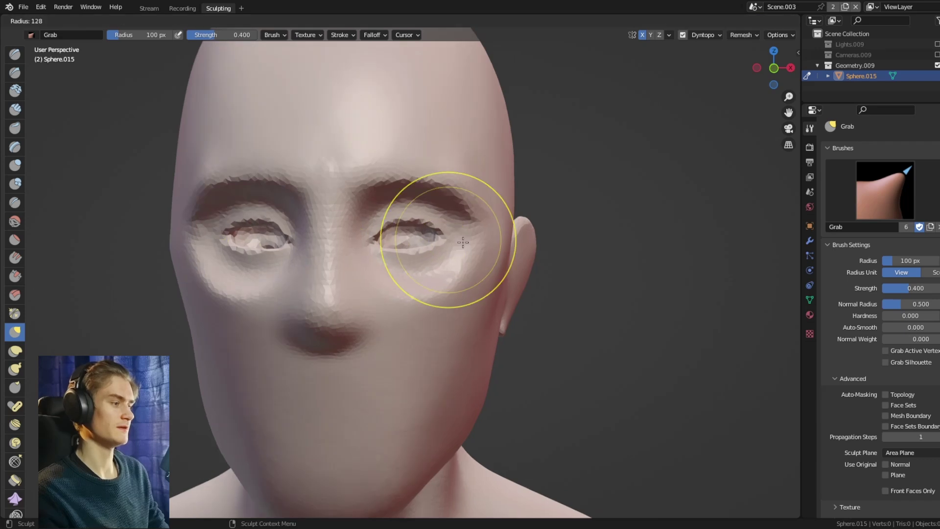
drag(460, 240, 457, 238)
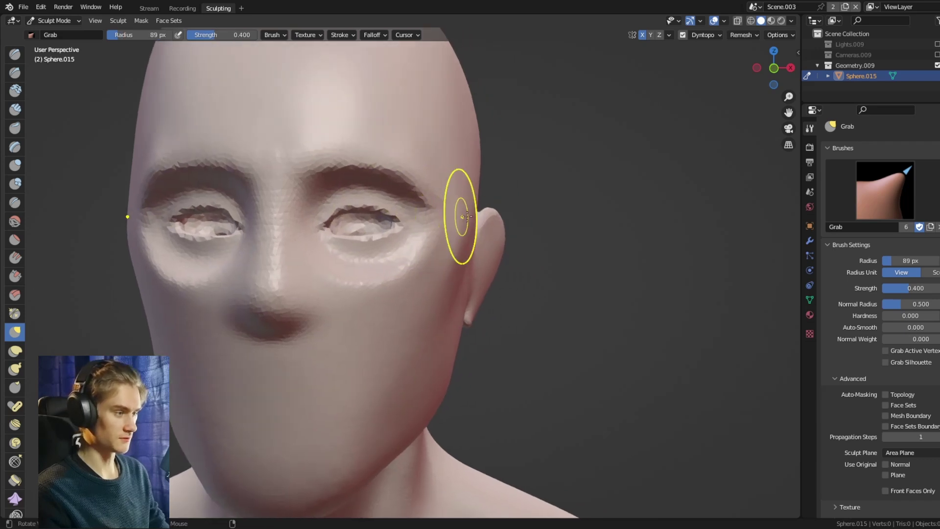
middle_drag(457, 210, 480, 253)
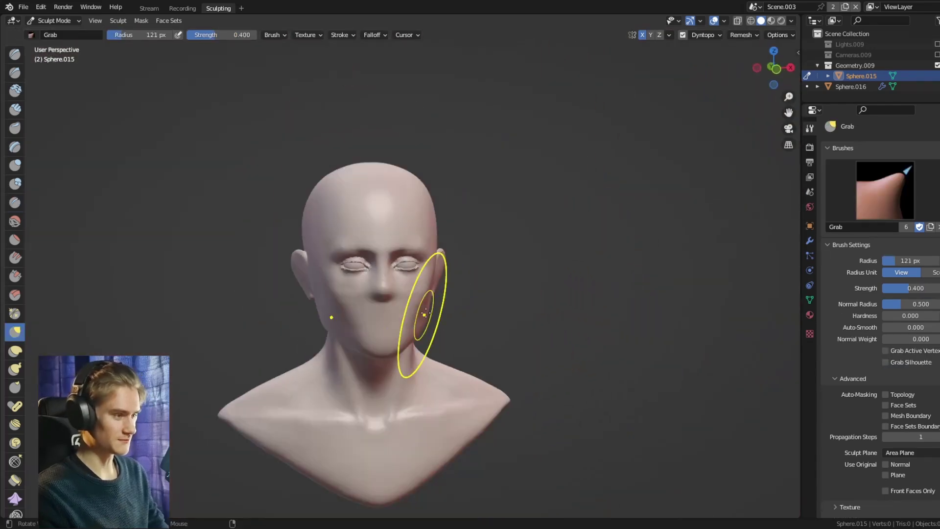
middle_drag(420, 336, 431, 287)
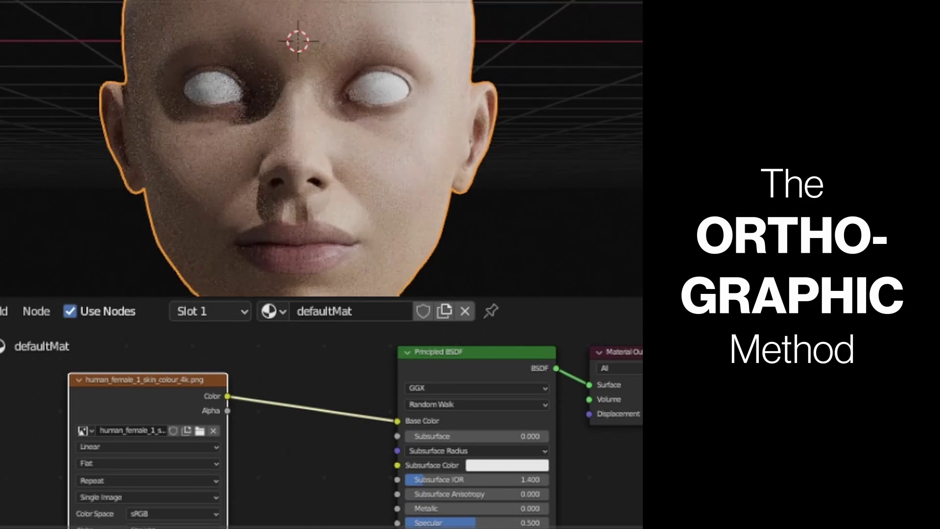
Smooth the new bust's shading and dig two deep eye sockets with an enlarged brush
right_click(440, 230)
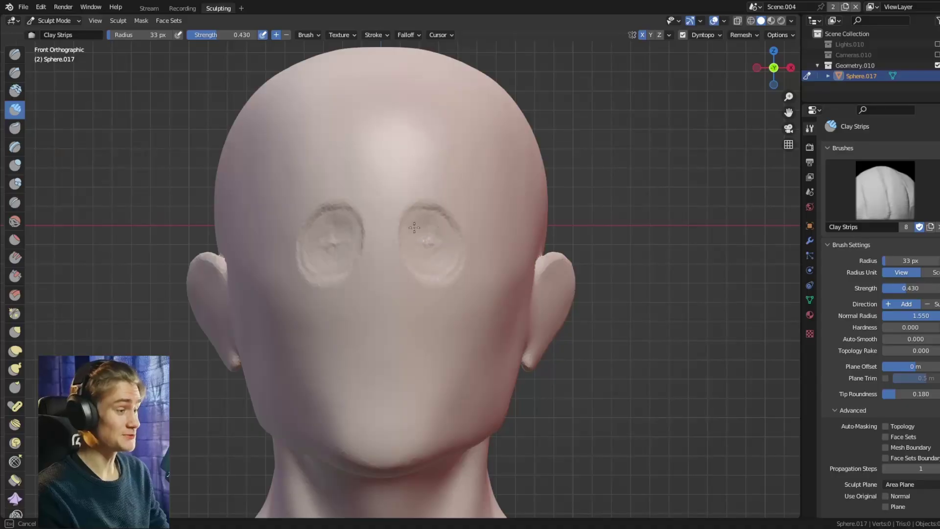
mouse_move(414, 228)
ctrl+mouse_down()
mouse_move(454, 247)
mouse_move(449, 239)
mouse_move(436, 270)
ctrl+mouse_up()
key(f)
click(443, 245)
Shrink the brush to 26 px and line up front and side views for Grab
key(f)
click(424, 279)
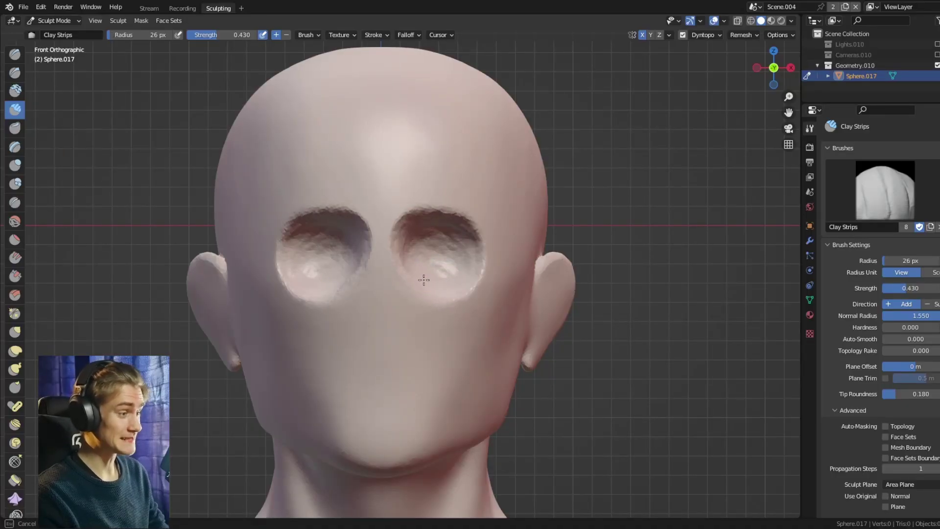
middle_drag(621, 180, 556, 185)
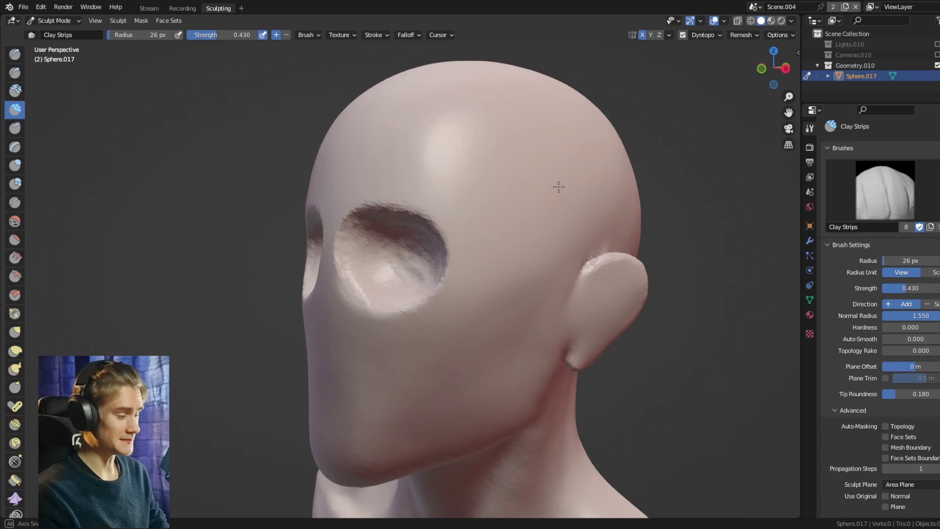
scroll(476, 260, down, 4)
middle_drag(476, 260, 495, 247)
key(KP_1)
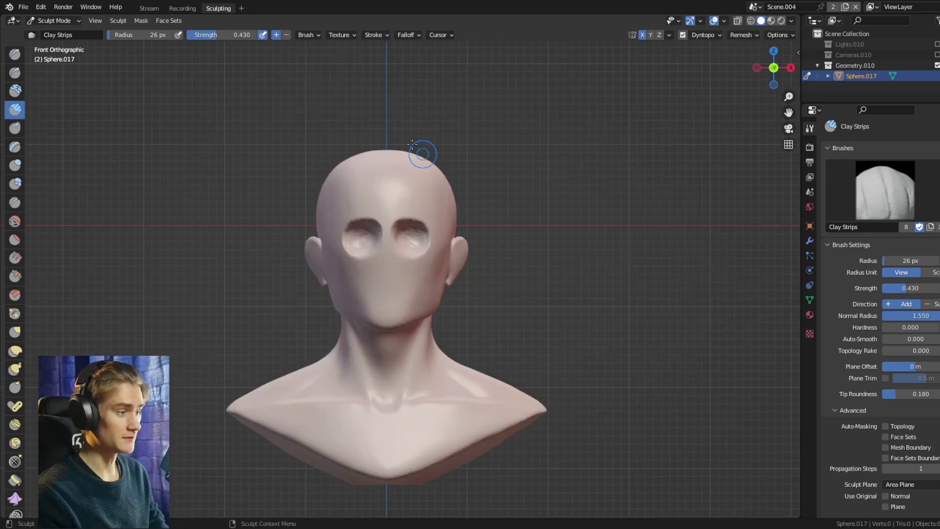
scroll(459, 254, up, 3)
key(KP_3)
key(g)
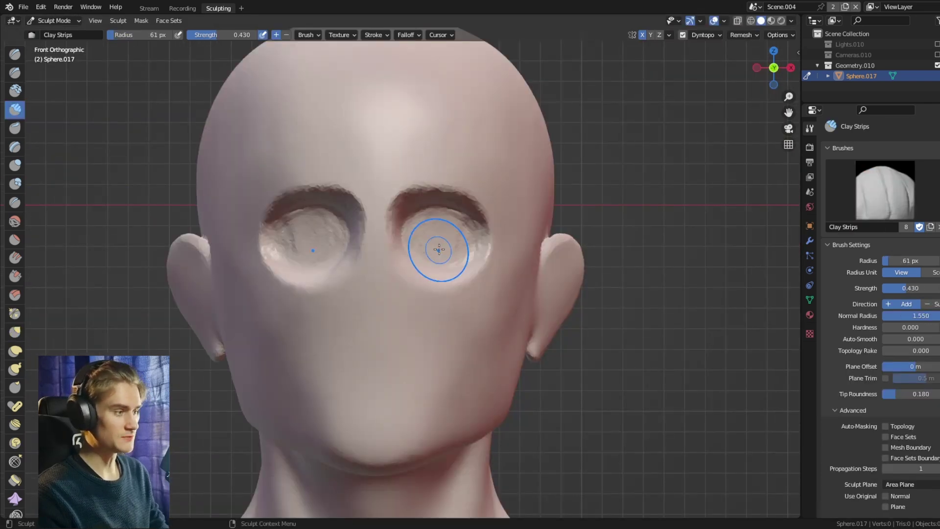
Shape the rims of both eye sockets with Grab from side and front views
drag(435, 245, 428, 233)
key(ctrl+z)
key(g)
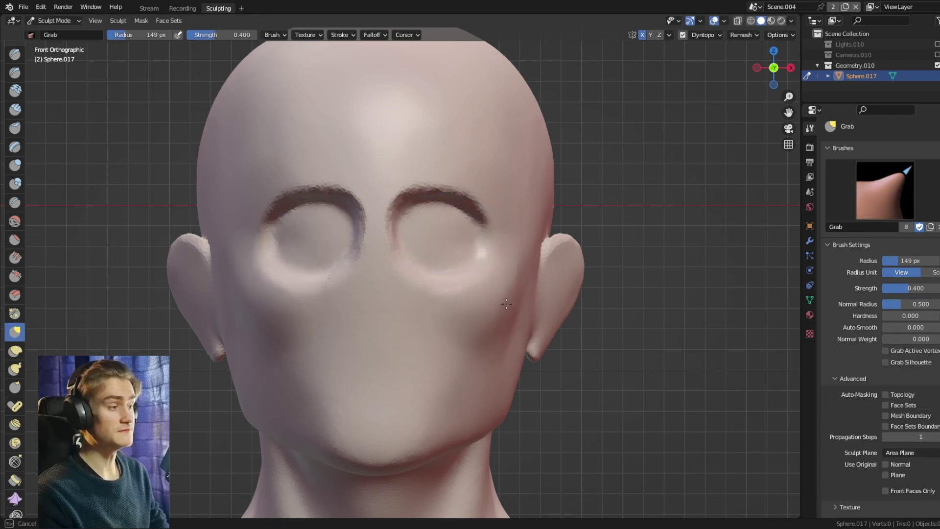
scroll(510, 304, down, 2)
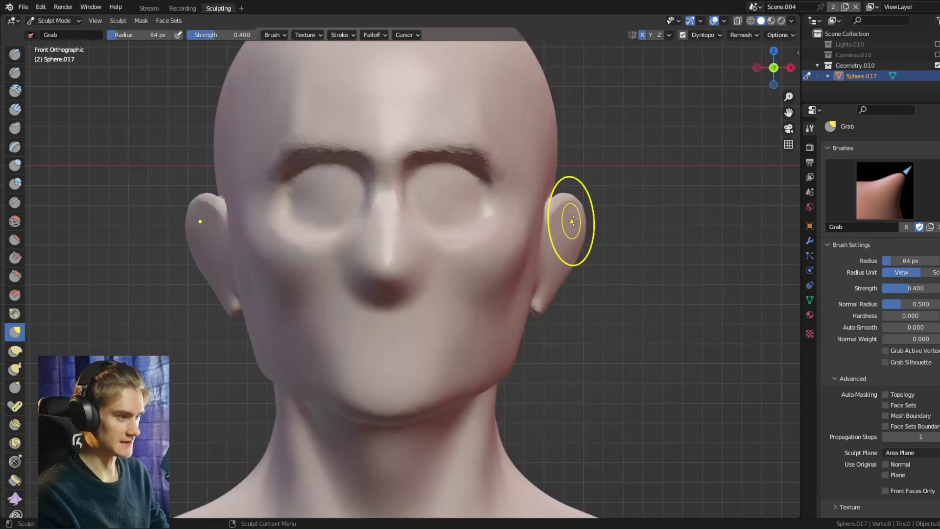
middle_drag(571, 220, 615, 222)
scroll(531, 246, down, 3)
middle_drag(532, 245, 573, 244)
scroll(417, 189, up, 3)
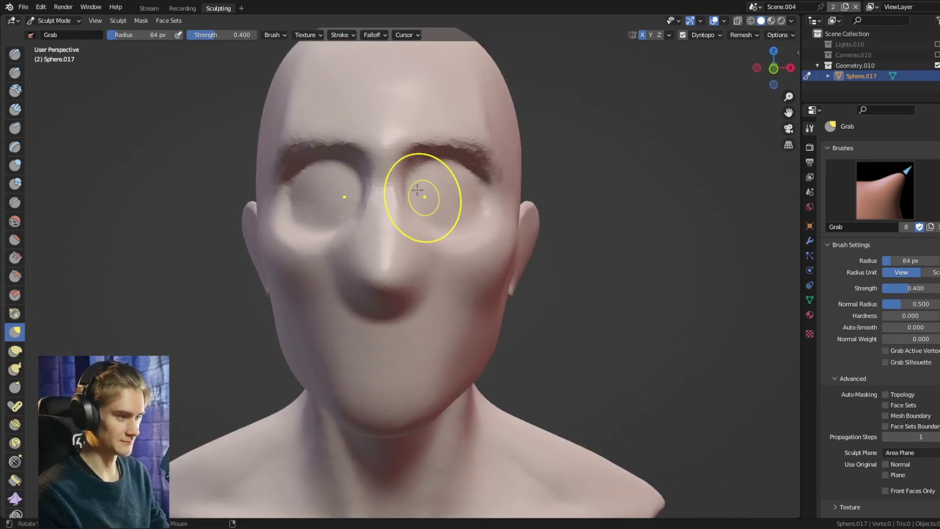
Deepen both eye sockets with Clay Strips and refine their side profile with Grab
key(c)
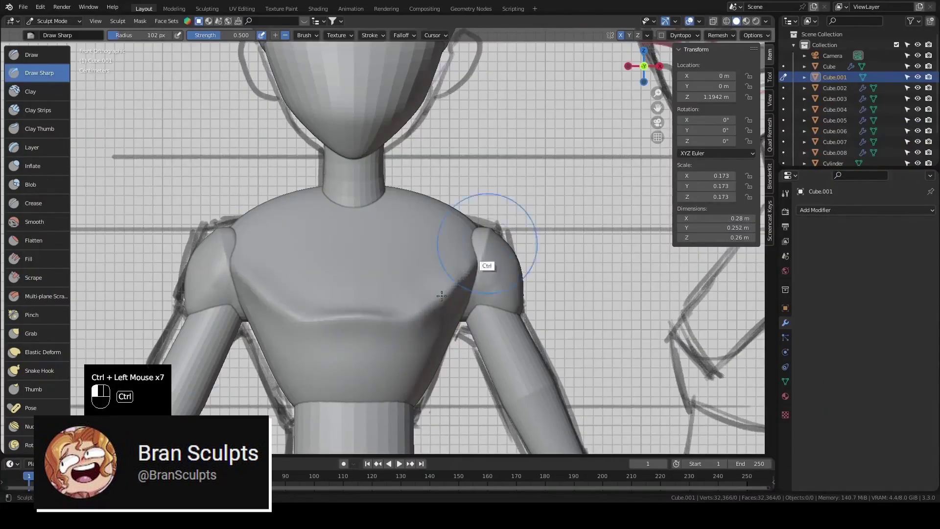
middle_drag(486, 266, 143, 216)
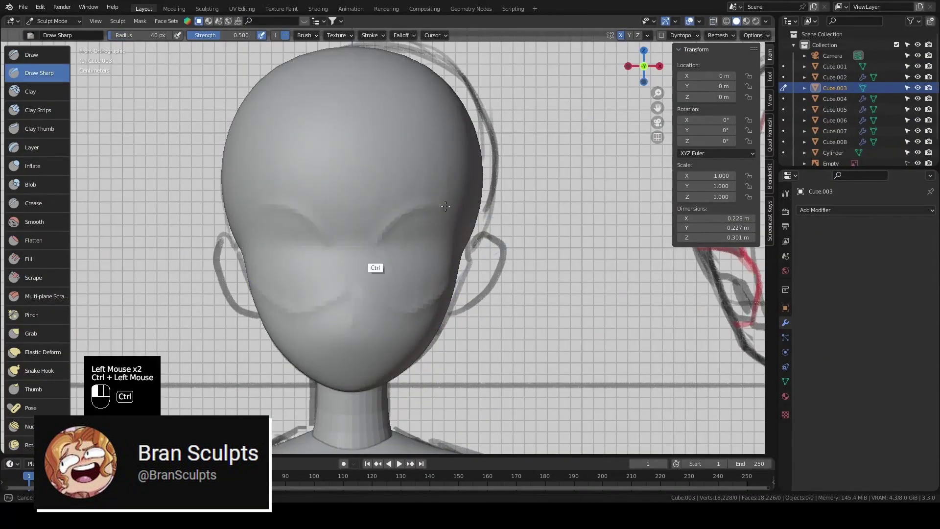
mouse_move(374, 269)
ctrl+mouse_down()
mouse_move(415, 245)
mouse_move(395, 325)
ctrl+mouse_up()
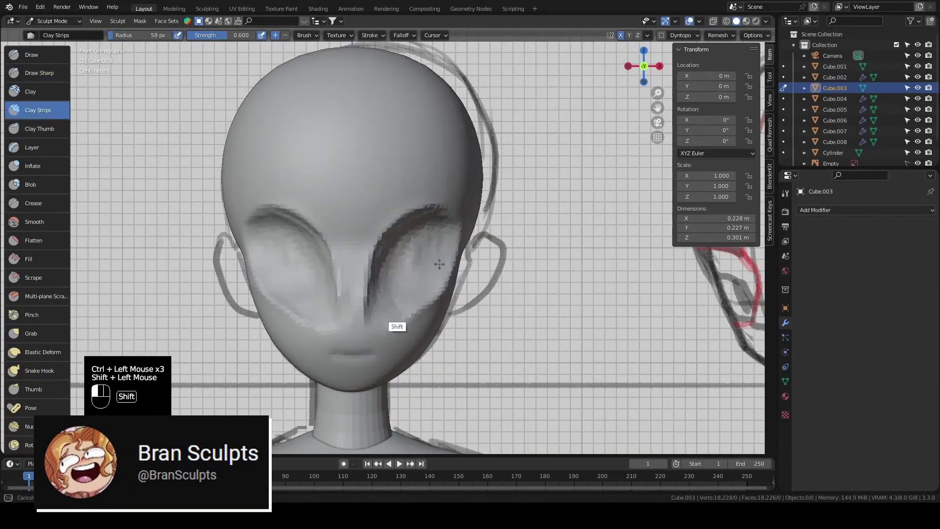
middle_drag(394, 325, 518, 323)
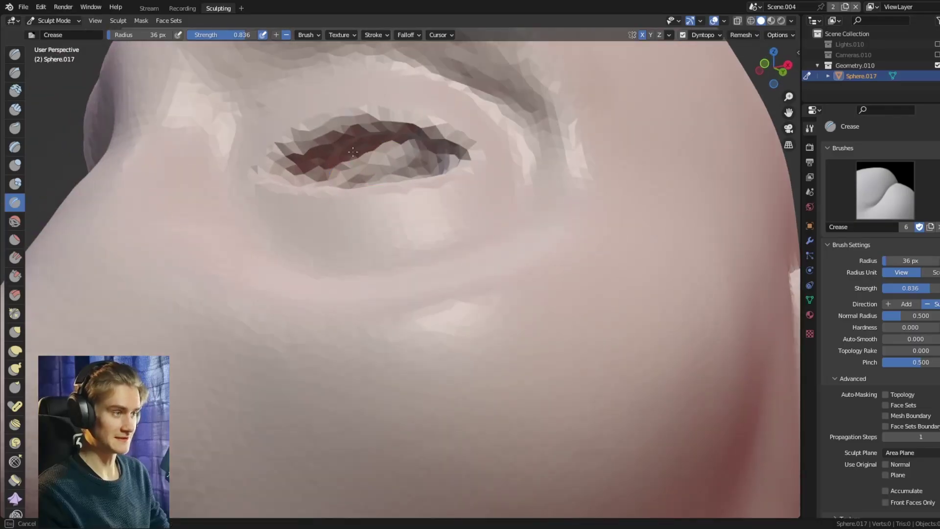
scroll(368, 168, up, 4)
key(f)
mouse_move(336, 226)
middle_down()
mouse_move(390, 212)
mouse_move(415, 226)
mouse_move(487, 203)
mouse_move(520, 235)
mouse_move(510, 225)
middle_up()
scroll(415, 225, down, 3)
key(g)
scroll(415, 226, down, 4)
key(shift+c)
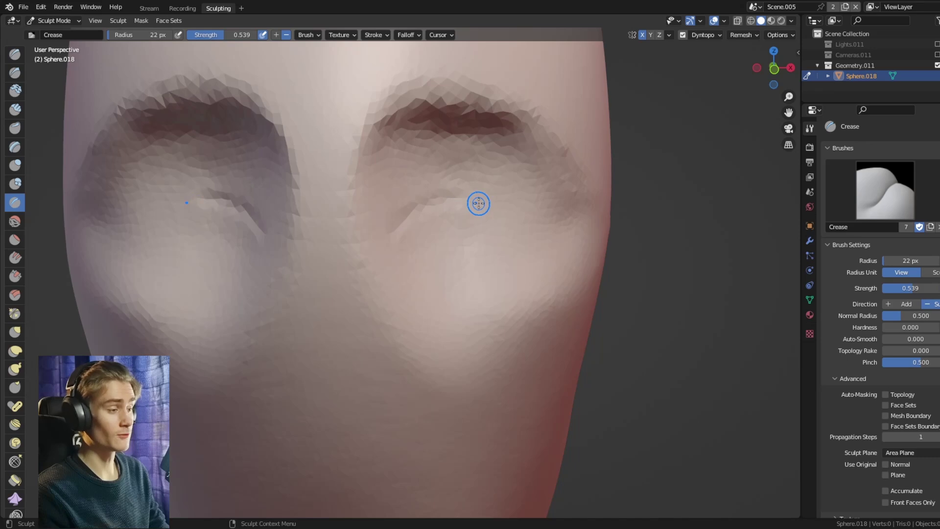
Crease the lower eyelid line and upper eyelid fold on both eyes, tweaking with Grab
drag(479, 203, 525, 218)
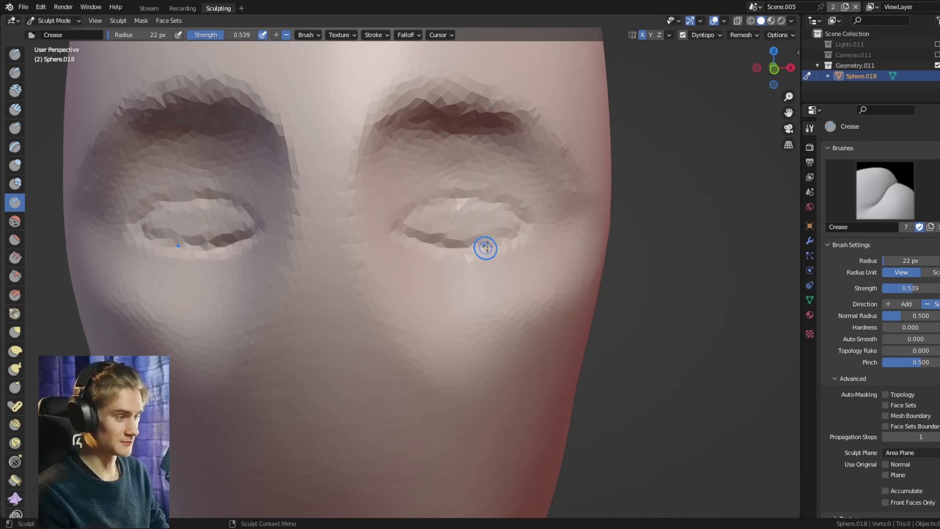
mouse_move(501, 166)
mouse_down()
mouse_move(376, 196)
mouse_move(486, 169)
mouse_up()
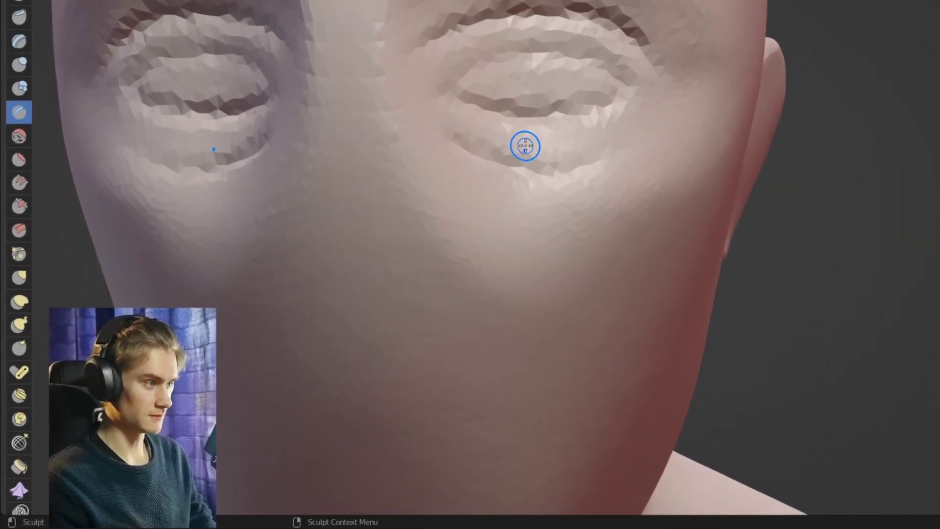
middle_drag(497, 156, 350, 146)
shift+middle_drag(382, 111, 508, 69)
key(shift+t)
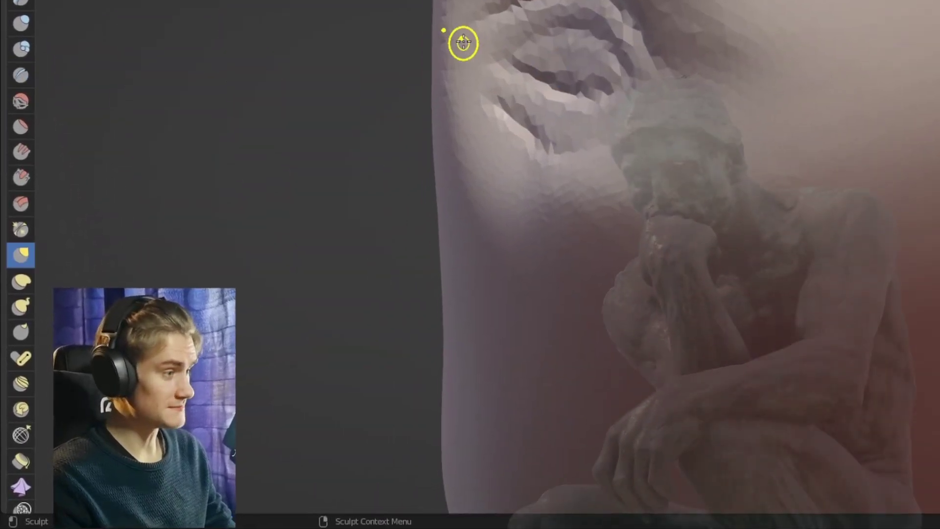
mouse_move(617, 54)
shift+middle_down()
mouse_move(554, 52)
mouse_move(692, 25)
mouse_move(688, 83)
shift+middle_up()
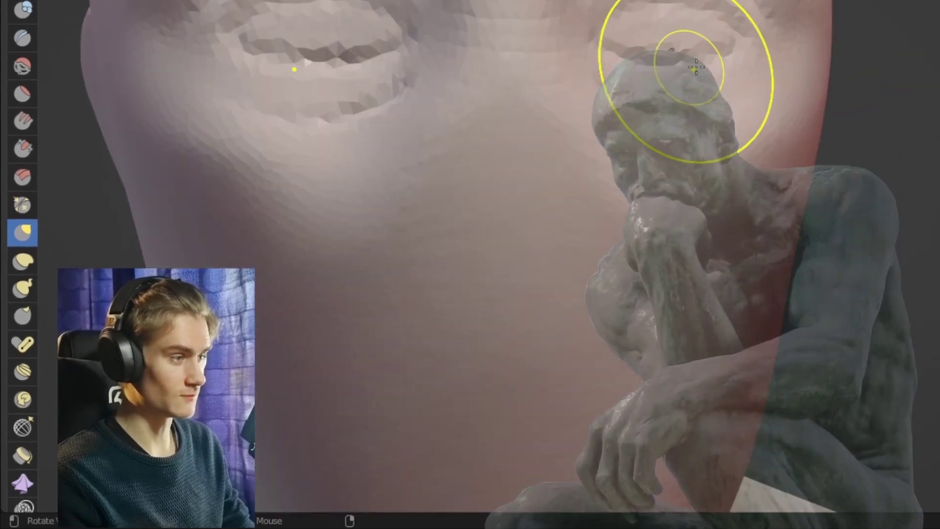
scroll(479, 11, up, 3)
key(c)
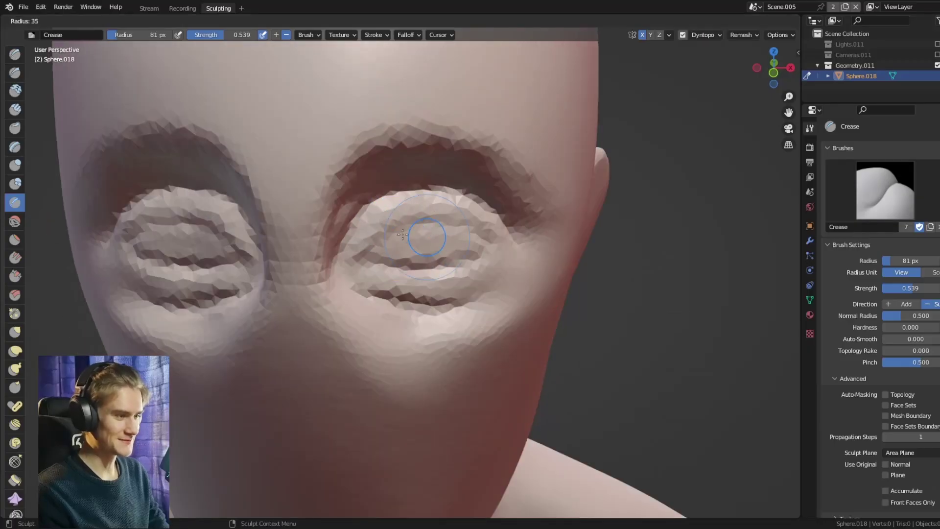
middle_drag(374, 210, 425, 259)
Deepen the eyelid creases with a larger Crease brush, orbiting to check both eyes
scroll(425, 259, down, 6)
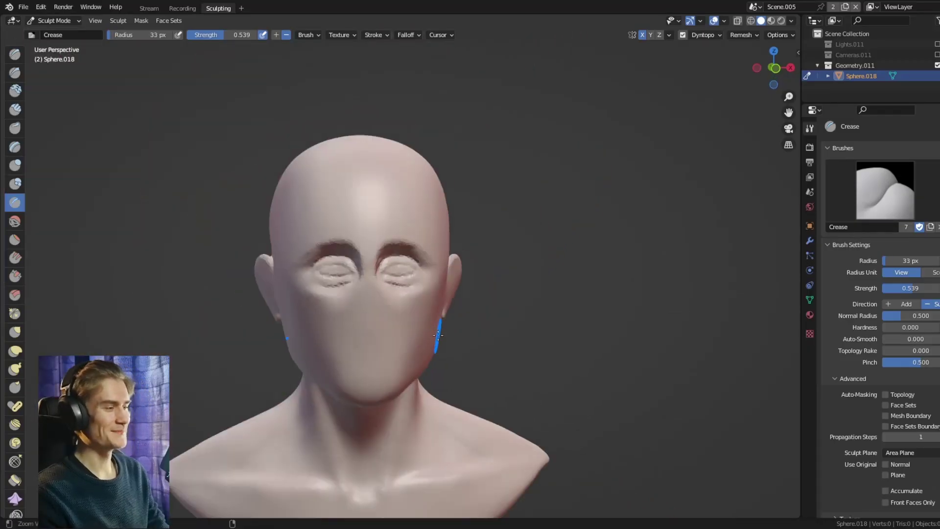
scroll(457, 237, up, 8)
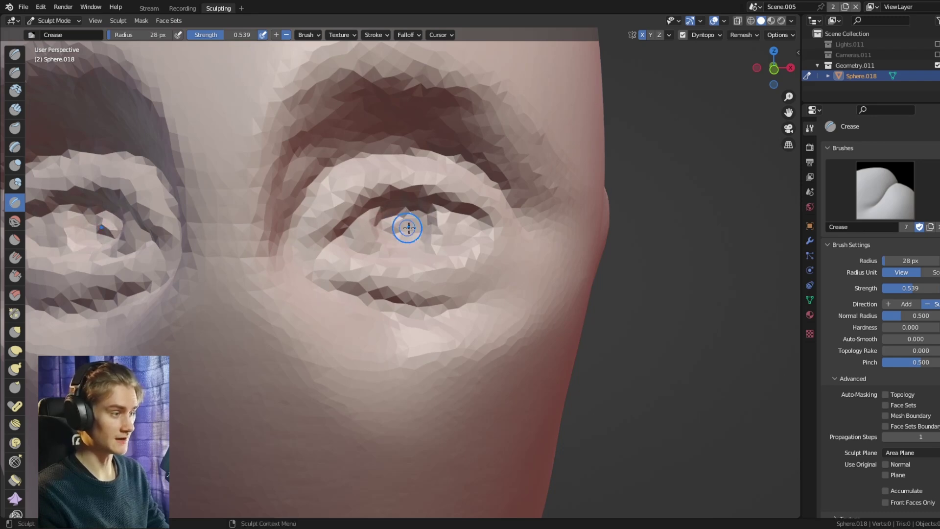
scroll(408, 228, down, 3)
mouse_move(441, 223)
middle_down()
mouse_move(343, 225)
mouse_move(410, 227)
mouse_move(437, 215)
mouse_move(437, 186)
middle_up()
scroll(410, 227, up, 3)
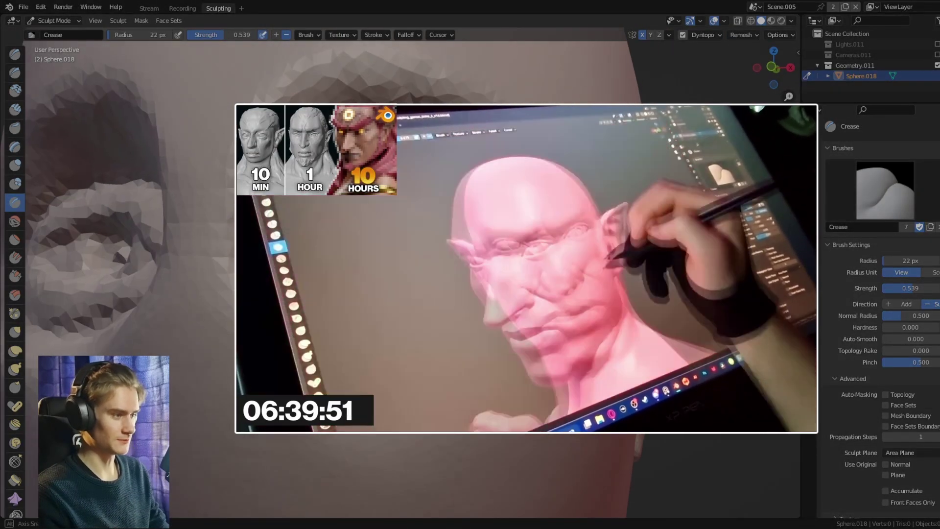
key(f)
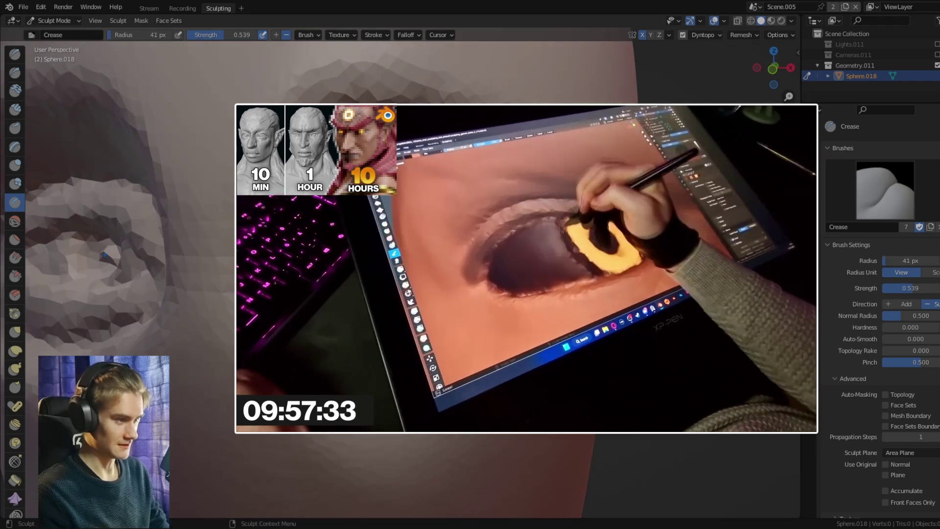
click(120, 269)
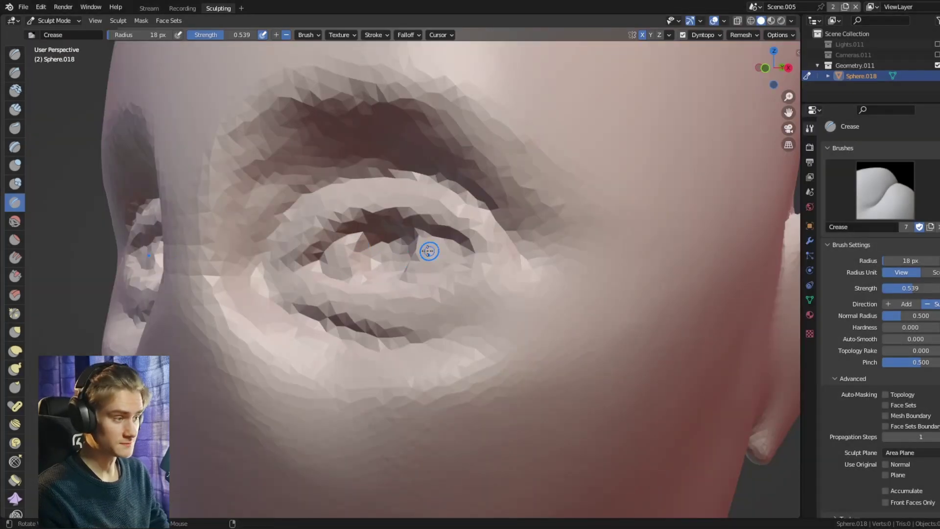
mouse_move(428, 251)
middle_down()
mouse_move(472, 261)
mouse_move(425, 264)
middle_up()
key(f)
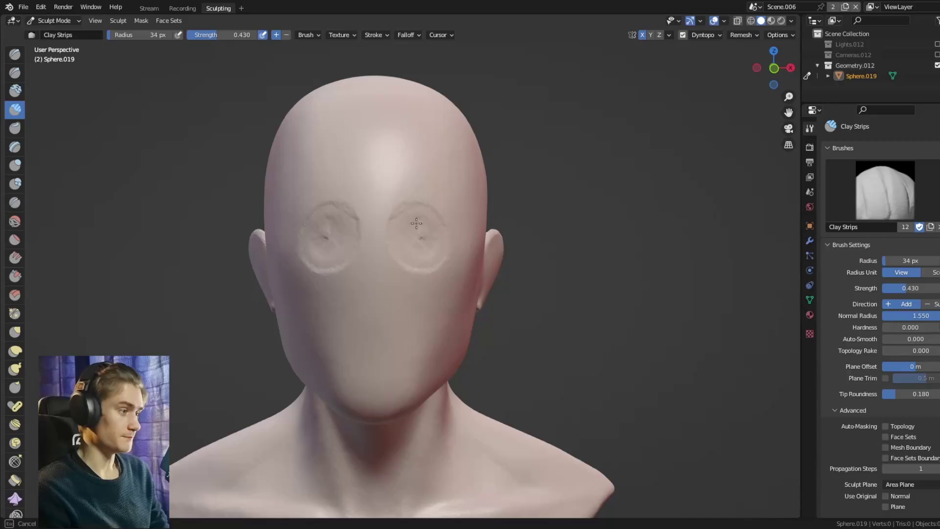
Carve both eye sockets deeper and smooth the rough brow ridge with a large brush
drag(407, 245, 405, 243)
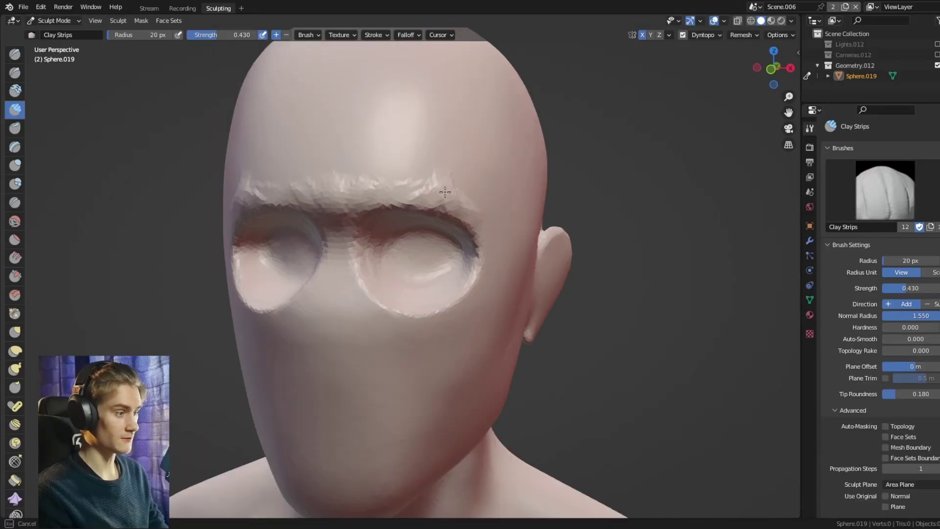
key(f)
click(431, 145)
shift+drag(431, 145, 396, 161)
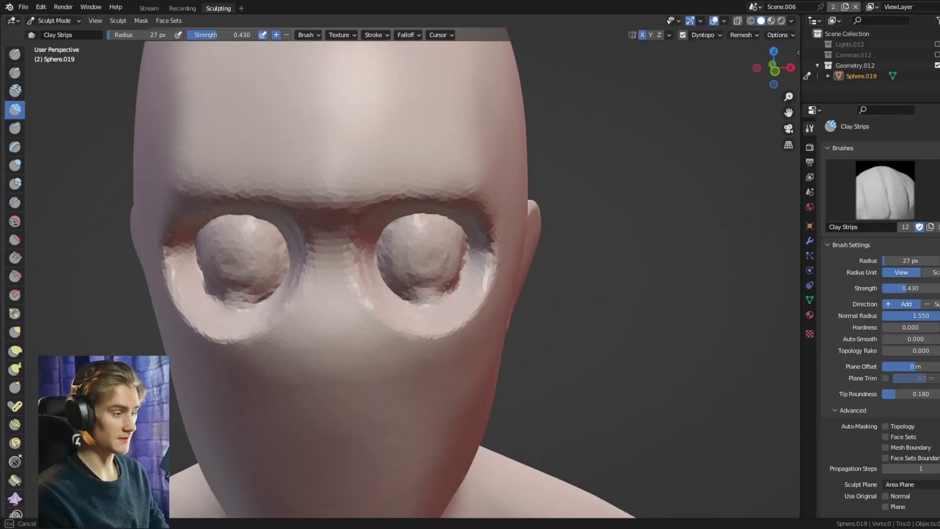
Fill both eye sockets with clay and reshape the brow band above the eyes
mouse_move(448, 287)
mouse_down()
mouse_move(386, 290)
mouse_move(431, 302)
mouse_up()
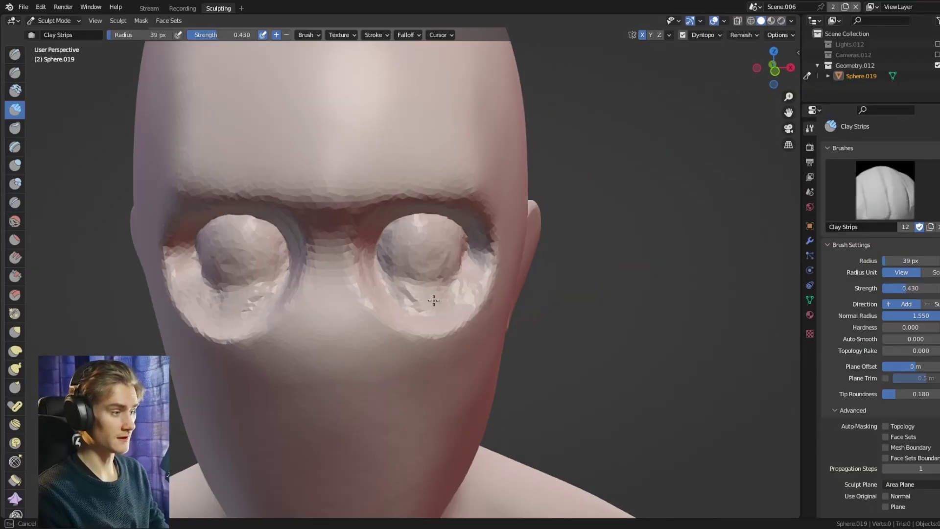
key(f)
click(508, 294)
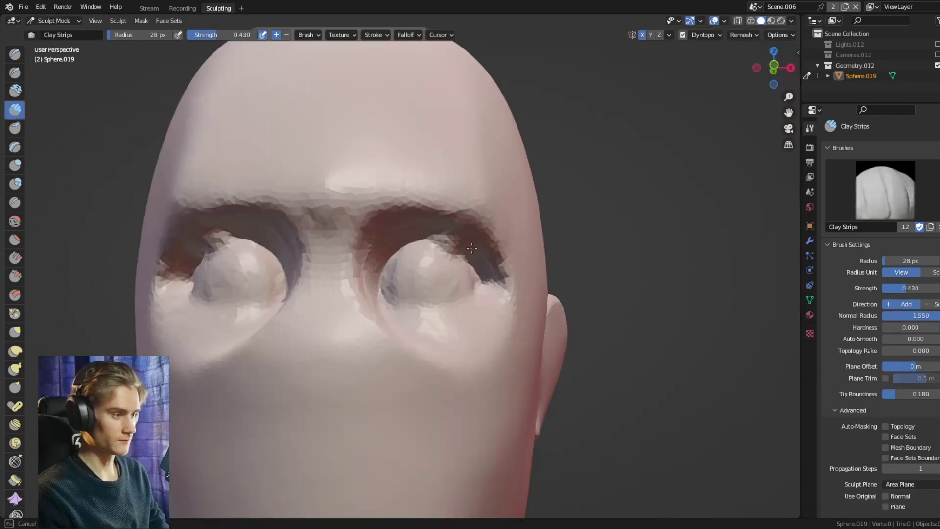
drag(481, 257, 455, 222)
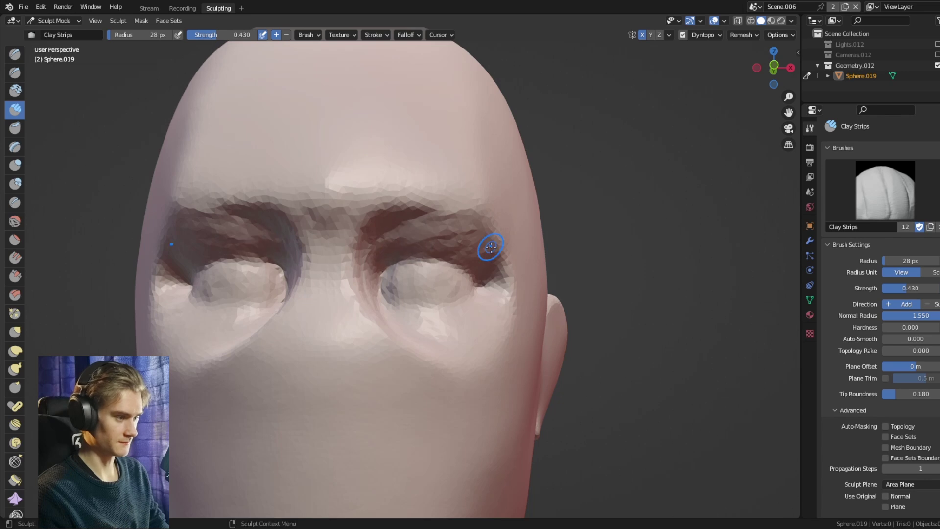
scroll(490, 246, down, 6)
scroll(465, 314, up, 4)
shift+middle_drag(465, 314, 464, 212)
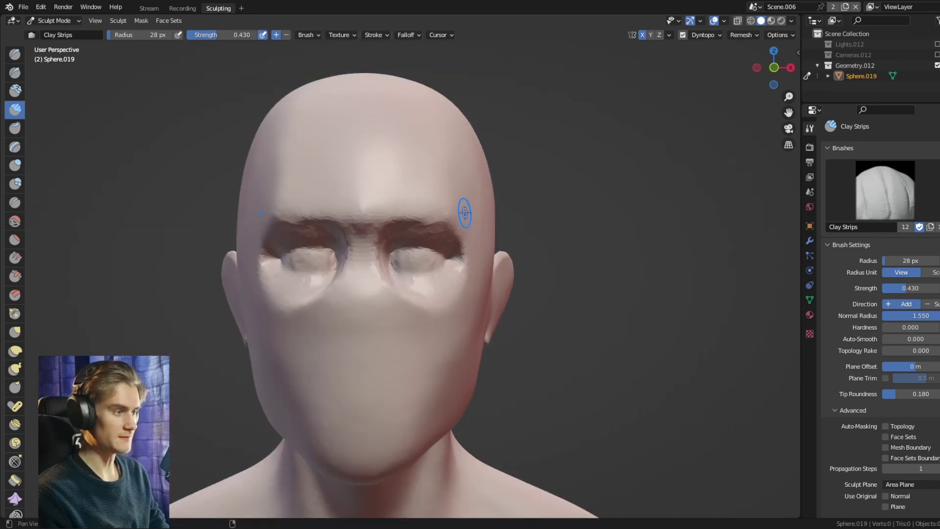
scroll(457, 247, up, 3)
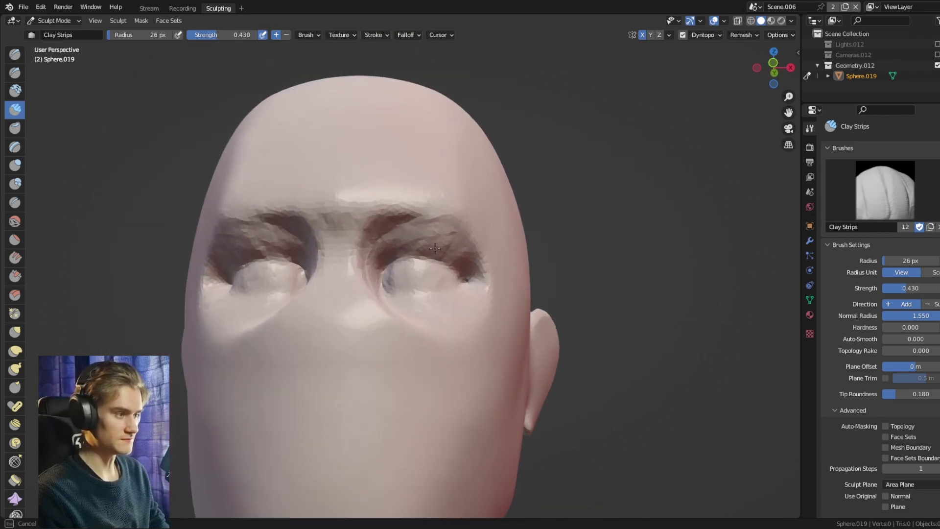
scroll(434, 248, down, 2)
Pull the eye area into shape with Grab, checking the head from the side
key(g)
mouse_move(462, 239)
middle_down()
mouse_move(411, 277)
mouse_move(454, 263)
mouse_move(284, 145)
middle_up()
scroll(431, 252, up, 3)
key(c)
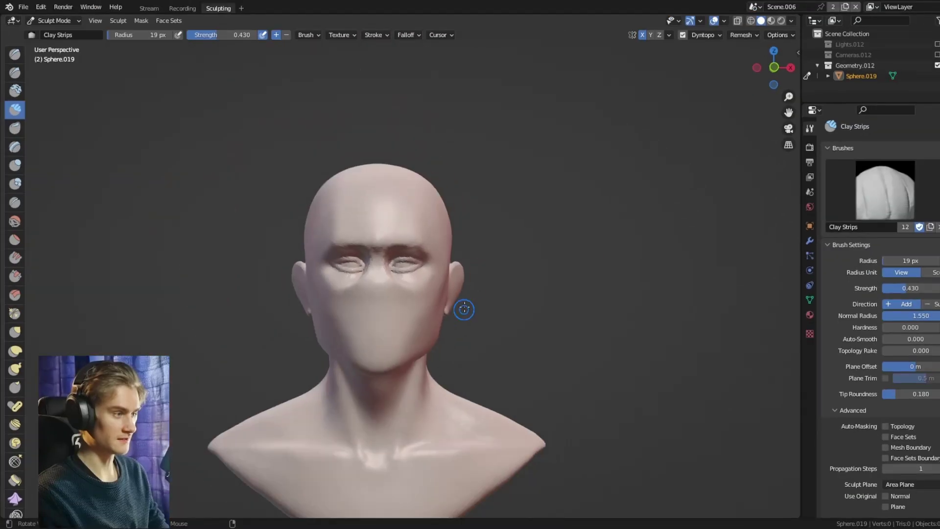
scroll(455, 204, up, 3)
Pull both eye openings into almond shapes with Grab, resizing the brush several times
key(g)
middle_drag(420, 263, 406, 269)
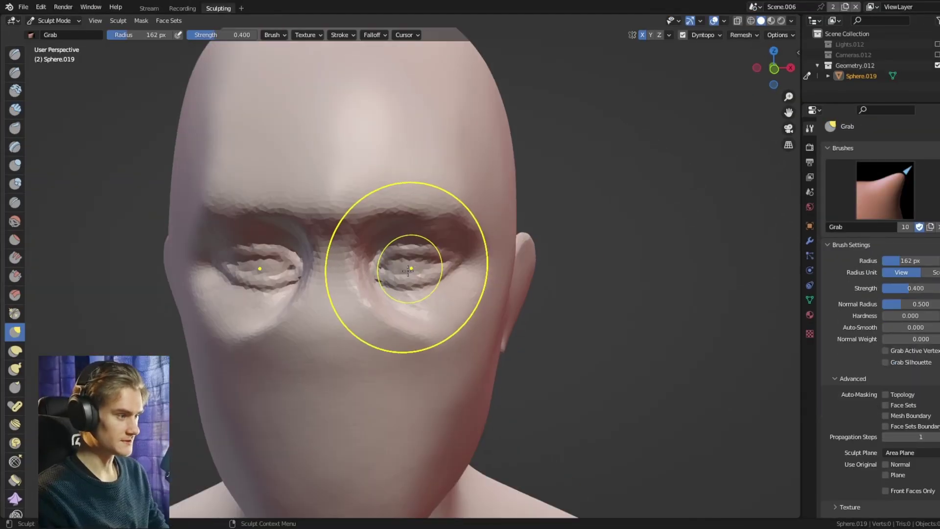
key(f)
click(439, 273)
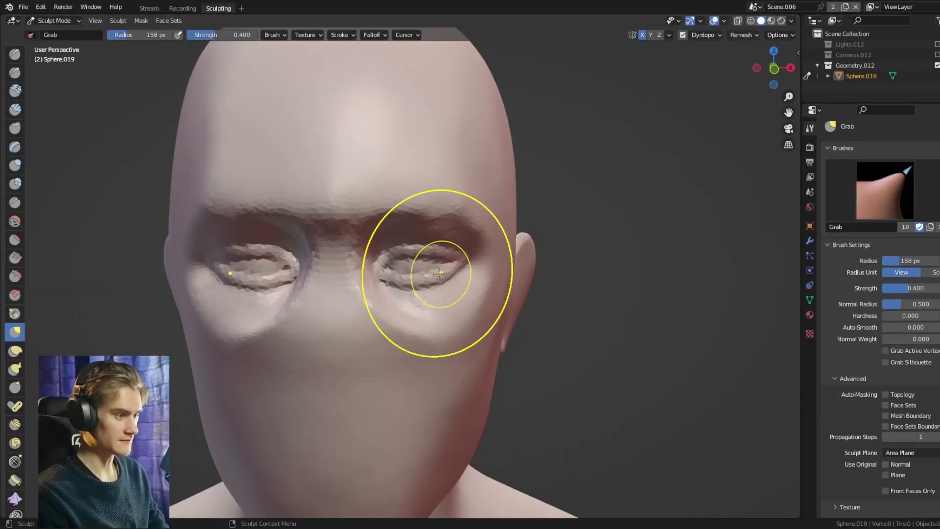
middle_drag(455, 277, 373, 269)
key(f)
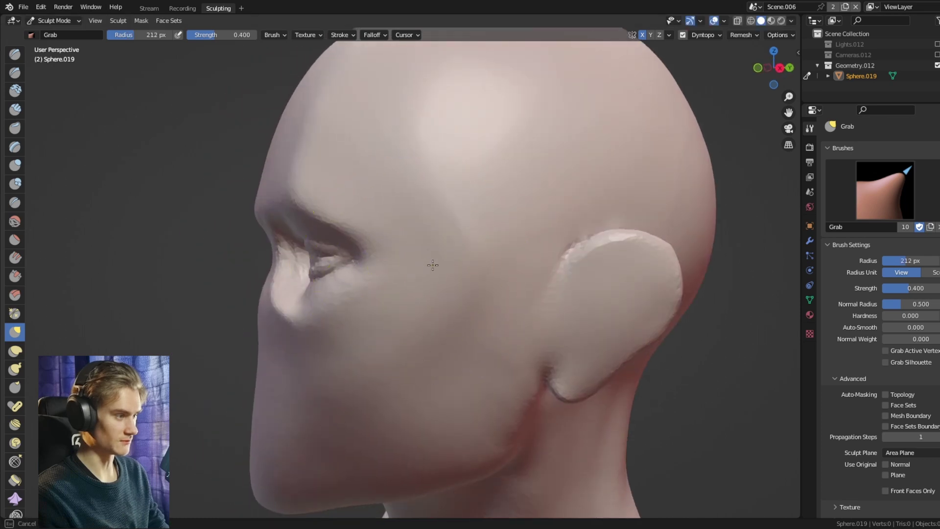
click(412, 244)
middle_drag(413, 244, 482, 146)
key(f)
key(f)
click(431, 231)
key(f)
click(403, 273)
scroll(402, 273, up, 4)
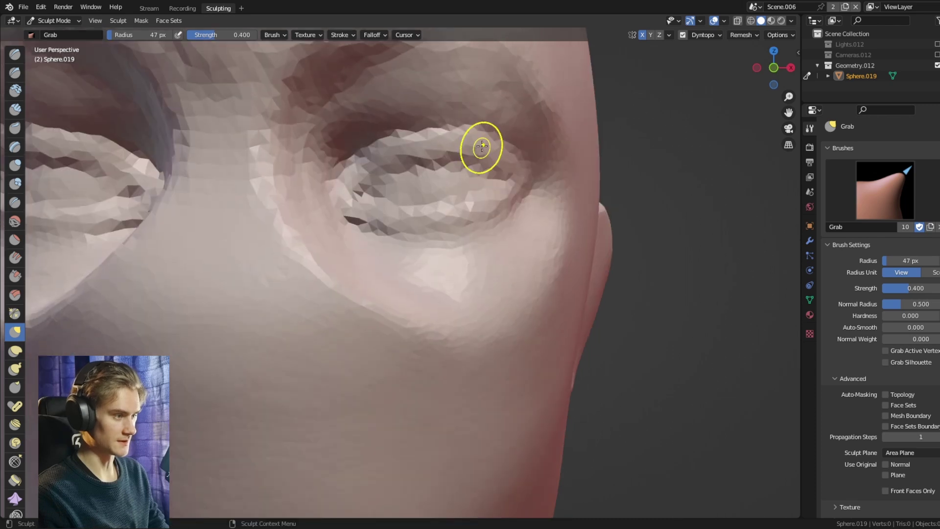
Crease crisp upper and lower lid edges with a small brush, then zoom out to review
key(shift+c)
scroll(480, 238, up, 2)
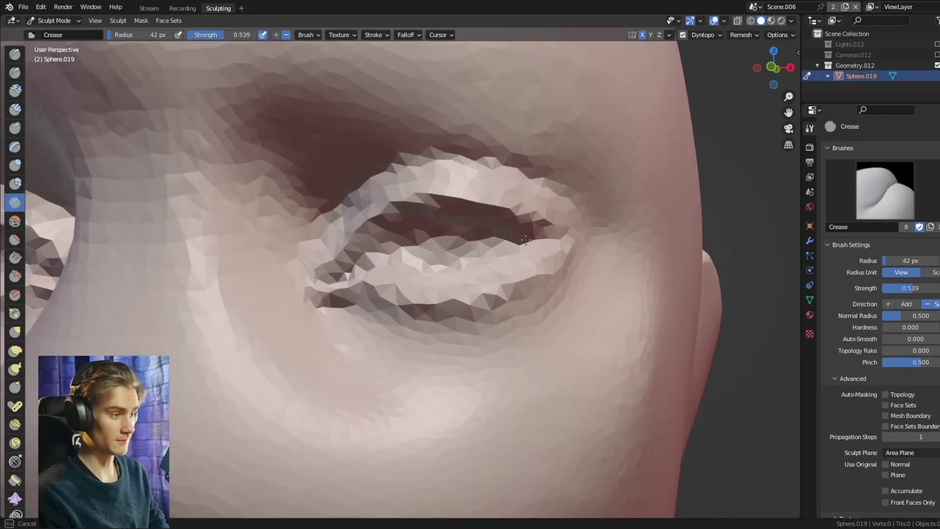
mouse_move(490, 242)
middle_down()
mouse_move(420, 227)
mouse_move(468, 307)
mouse_move(488, 280)
mouse_move(439, 294)
middle_up()
key(bracketleft)
key(bracketright)
key(bracketright)
key(bracketright)
key(bracketright)
key(bracketleft)
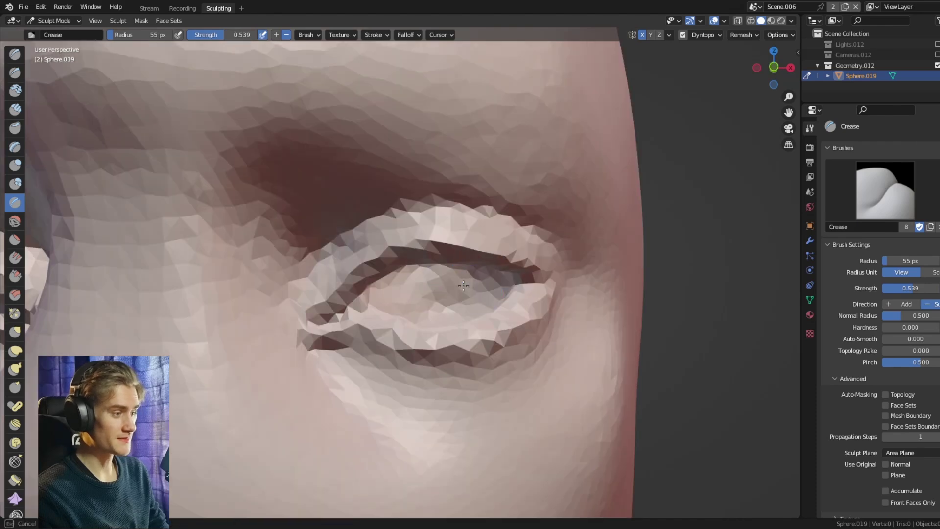
ctrl+middle_drag(466, 216, 457, 352)
scroll(458, 256, up, 8)
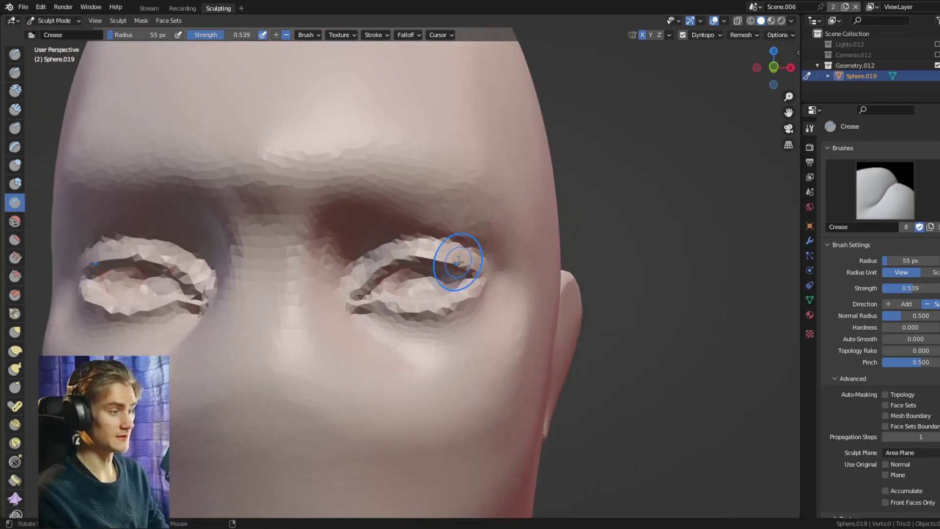
key(bracketleft)
key(bracketleft)
key(bracketleft)
key(bracketleft)
key(bracketleft)
key(bracketleft)
key(bracketleft)
key(bracketleft)
key(bracketleft)
key(bracketleft)
key(bracketleft)
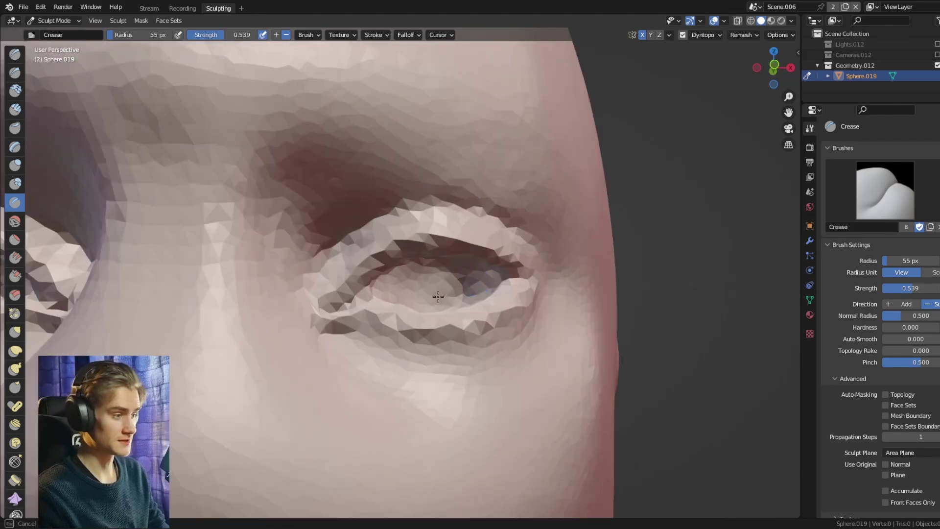
scroll(392, 244, down, 4)
scroll(474, 254, down, 5)
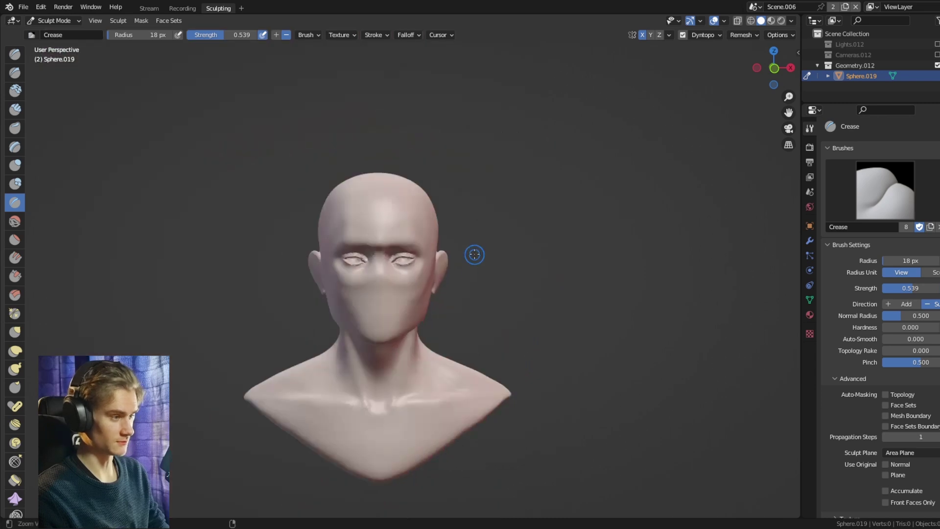
Brighten the galaxy color ramp, set it to B-Spline, and move the iris ramp stop to 0.965
key(f)
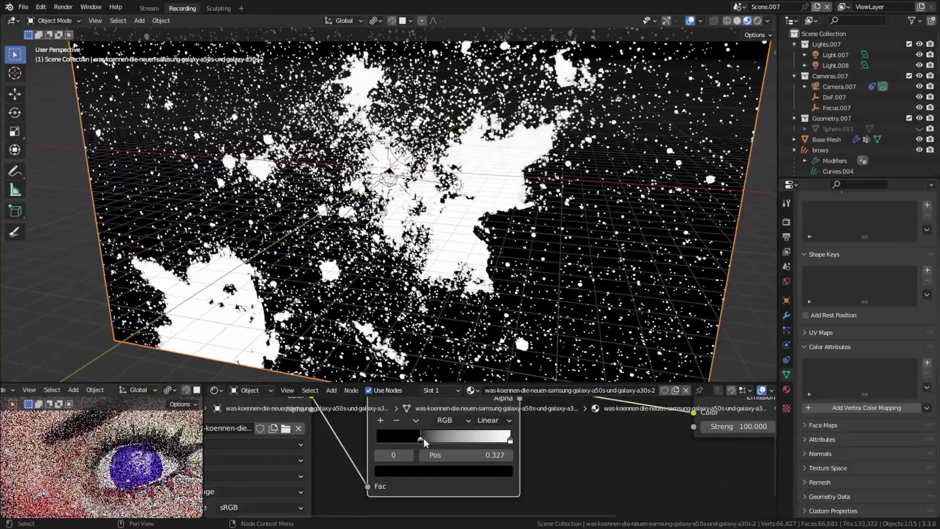
drag(423, 439, 450, 436)
click(493, 420)
click(494, 475)
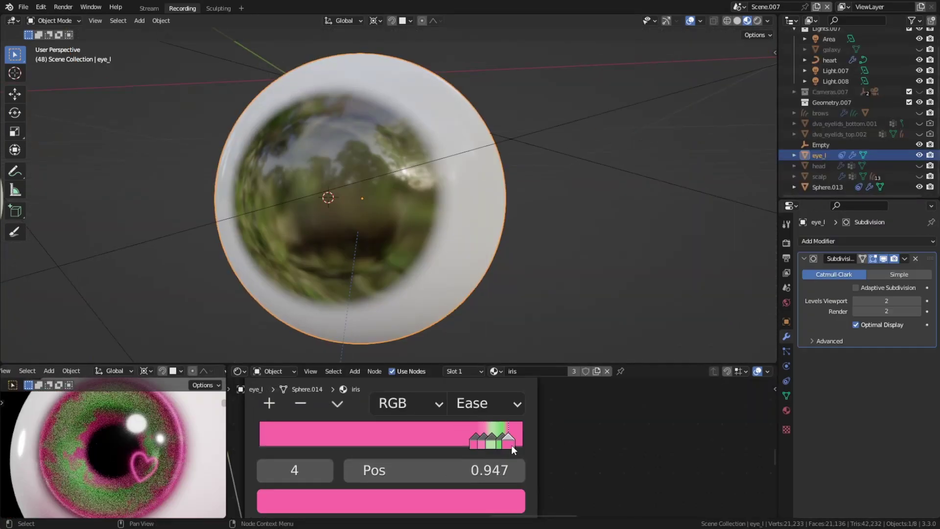
drag(511, 444, 516, 445)
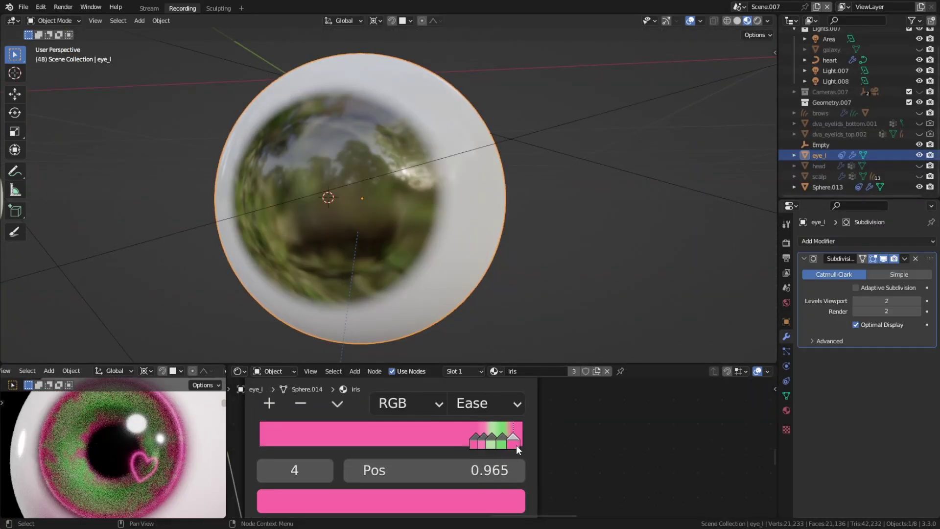